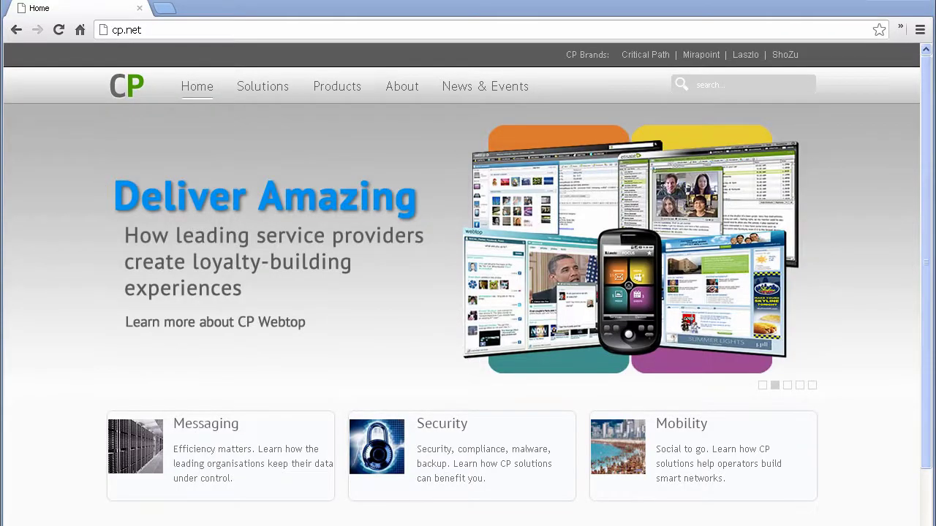
Step: Go to the helpdesk login page at autodiscover.mirapoint.com:8080/cp
left_click(149, 32)
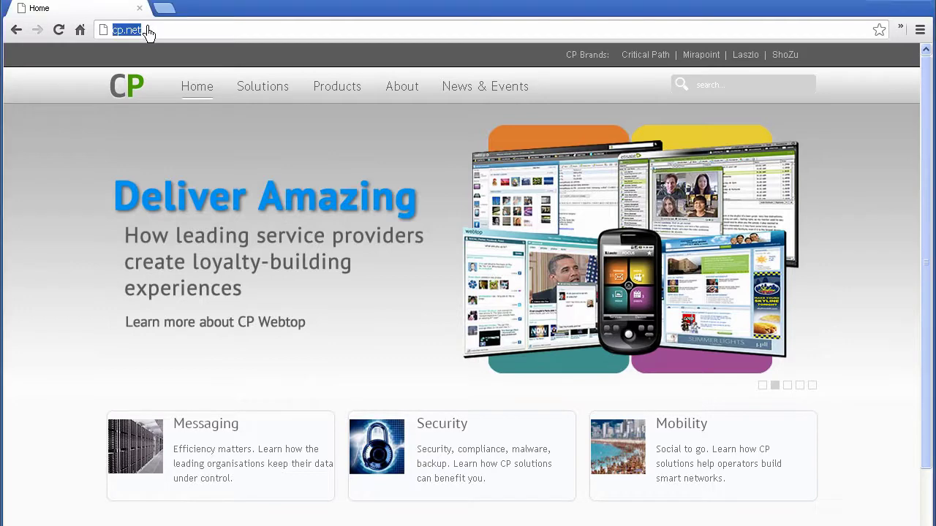
type("http://autodiscover.mirapoint.com:8080/cp")
key("Return")
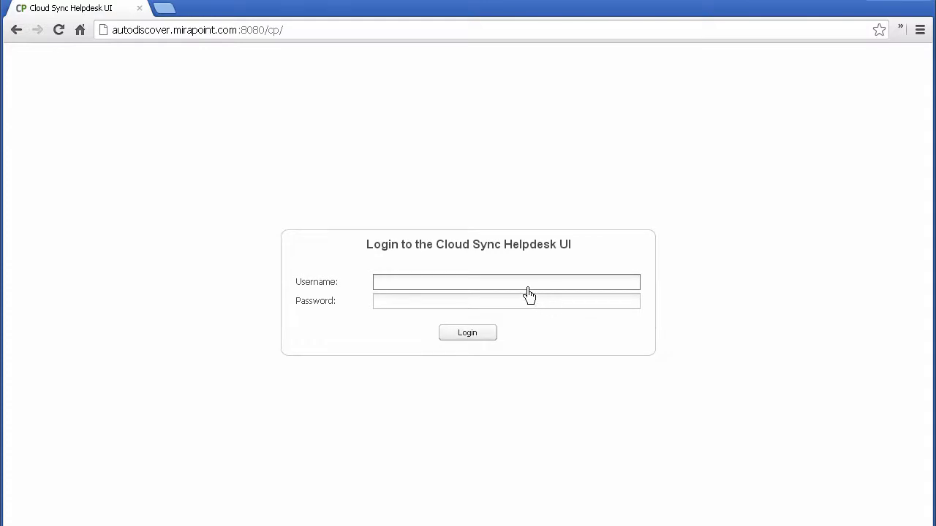
Step: Sign in with the admin username and its password
type("admin1")
key("Tab")
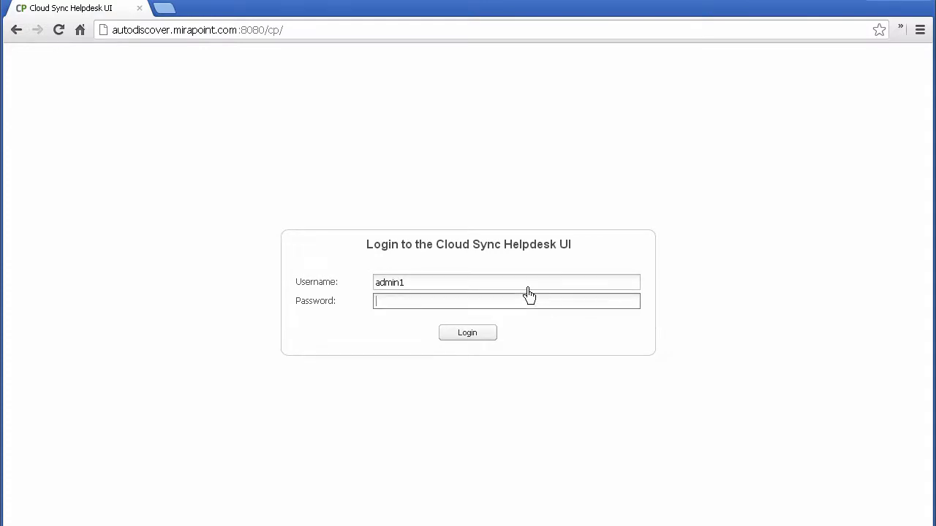
type("password")
left_click(488, 335)
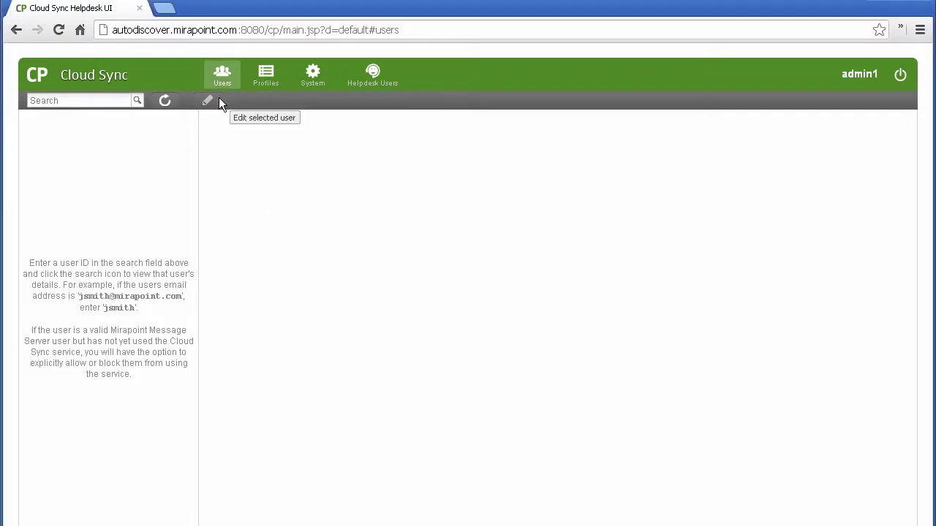
Step: Show the Profiles page listing the Default and test_pol profiles
left_click(260, 79)
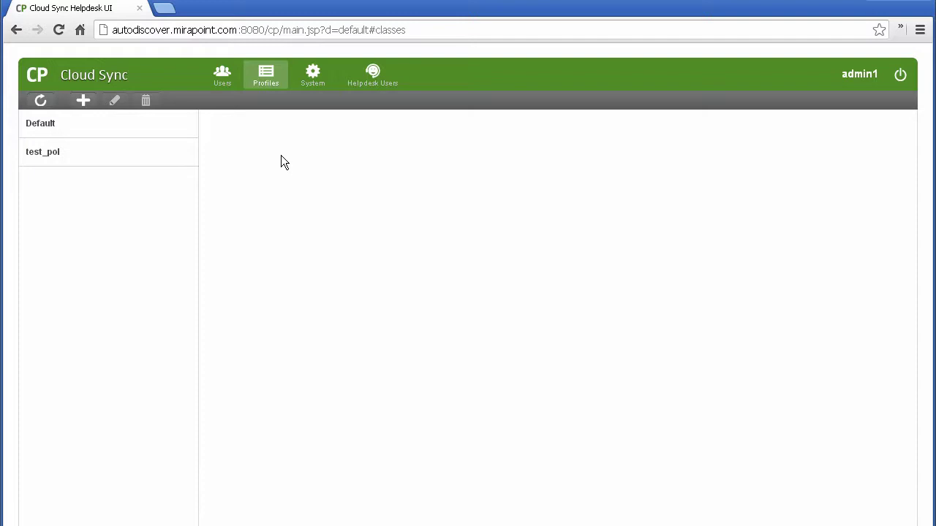
Step: View the System provisioning settings, then the Helpdesk Users list of eight accounts
left_click(308, 87)
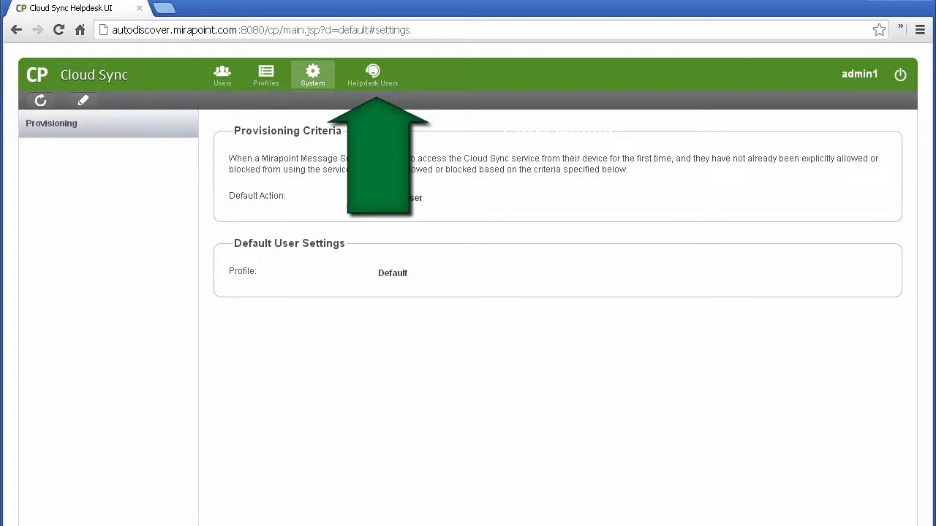
left_click(369, 76)
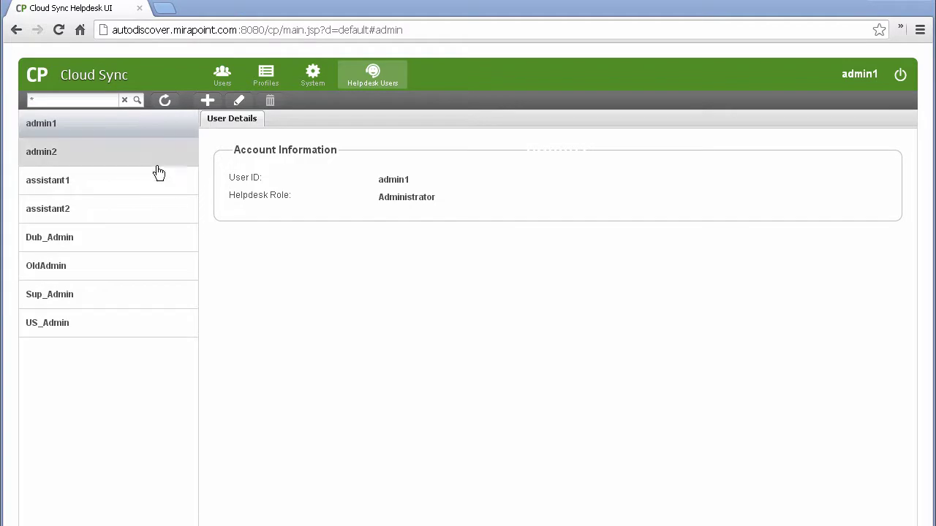
Step: Refresh the Helpdesk Users list from its toolbar
mouse_move(108, 101)
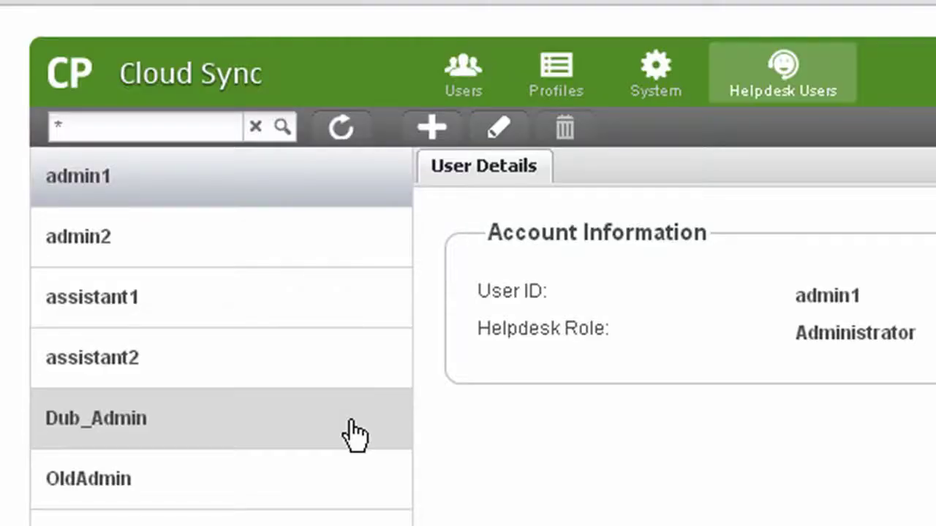
left_click(341, 128)
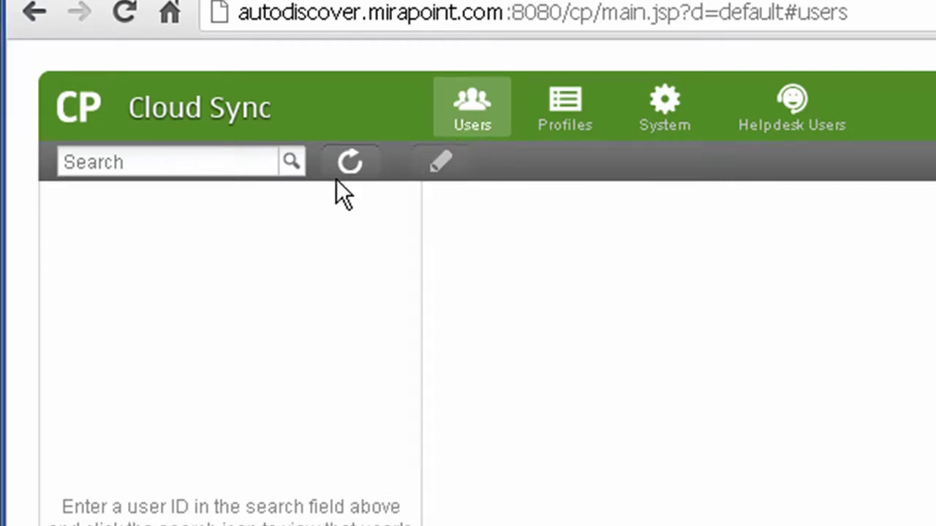
left_click(241, 163)
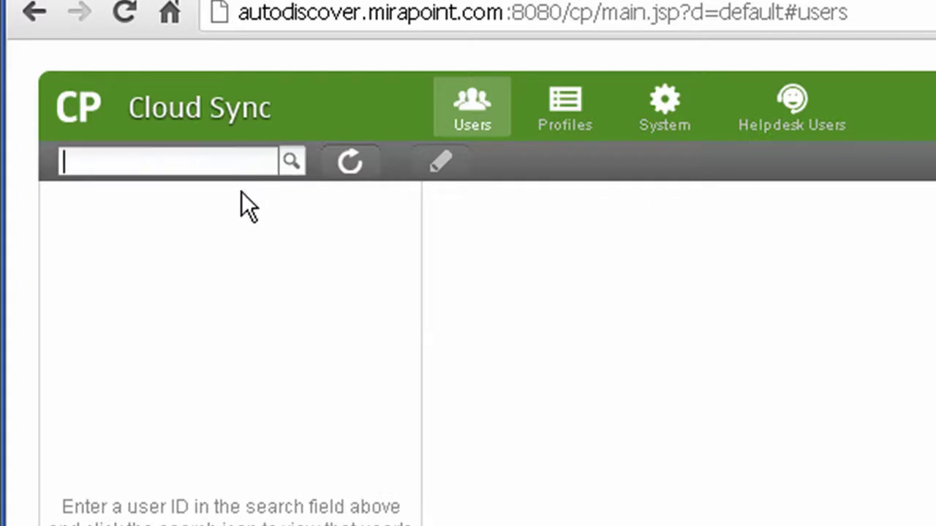
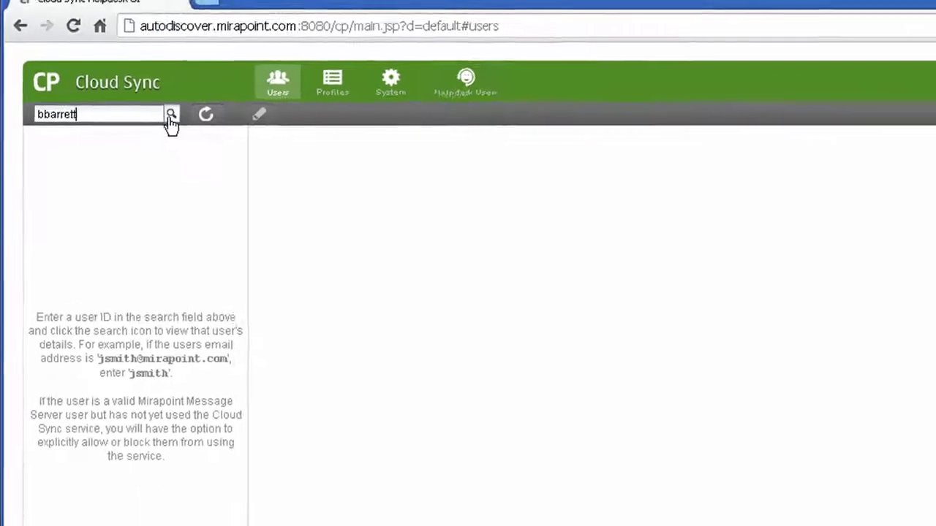
left_click(145, 105)
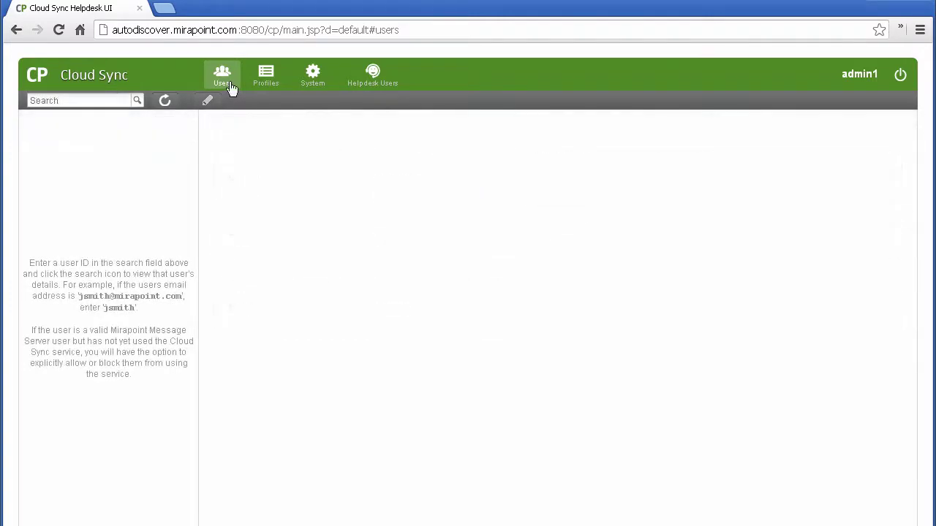
left_click(108, 98)
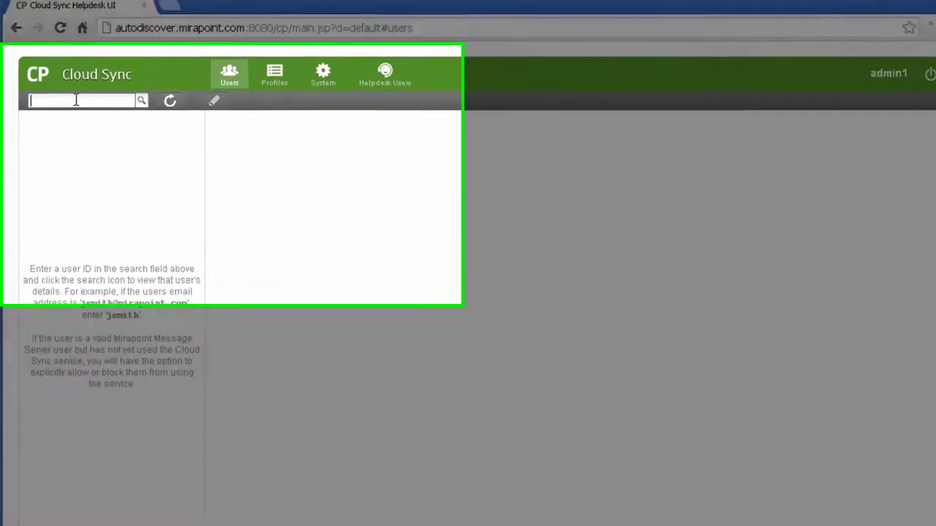
type("k*")
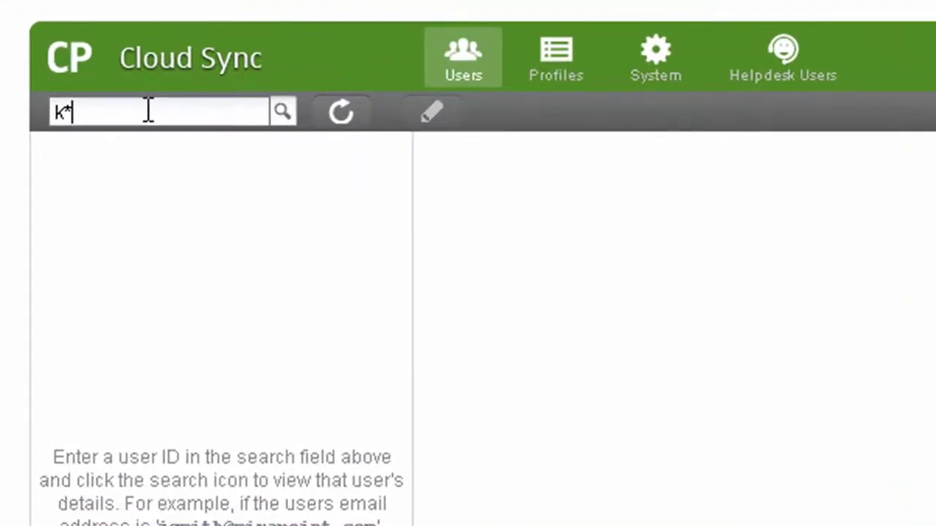
left_click(280, 111)
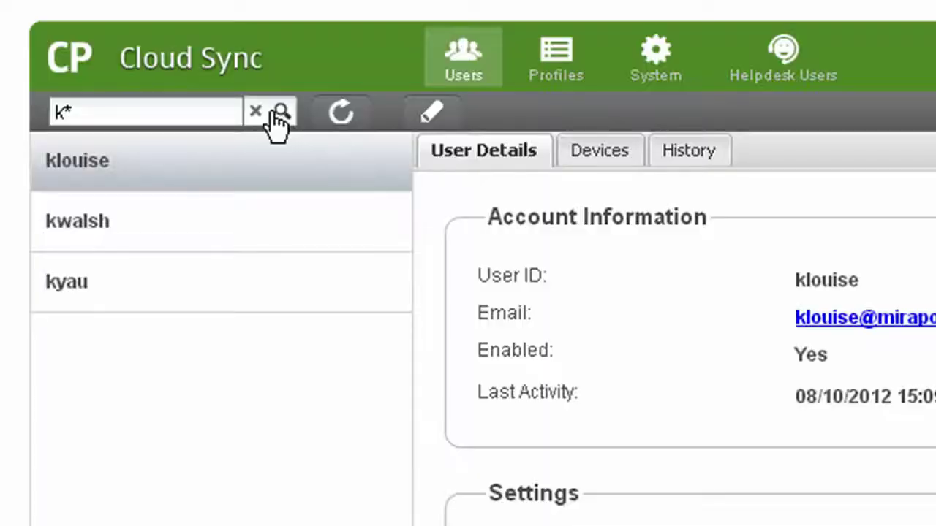
left_click(263, 215)
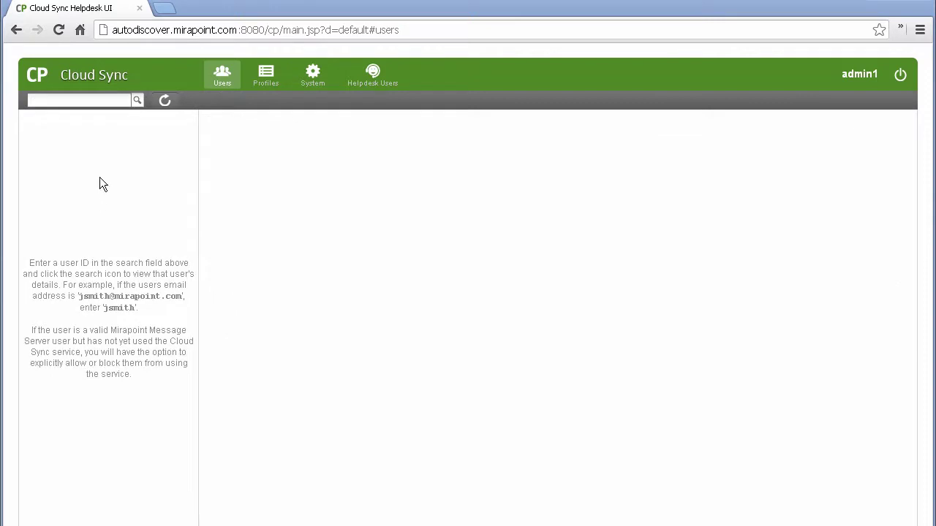
Step: Search the Users box for a user ID and display that user's account details
left_click(79, 101)
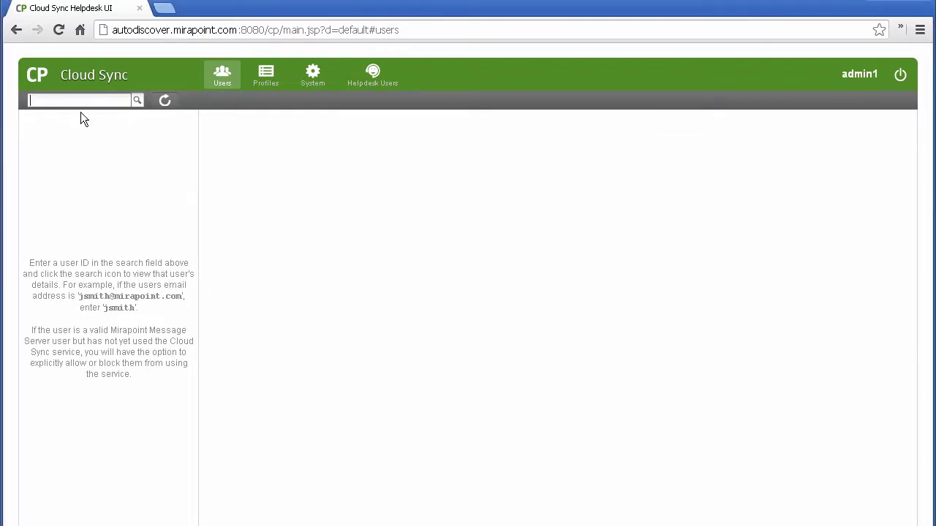
type("caimin")
left_click(136, 102)
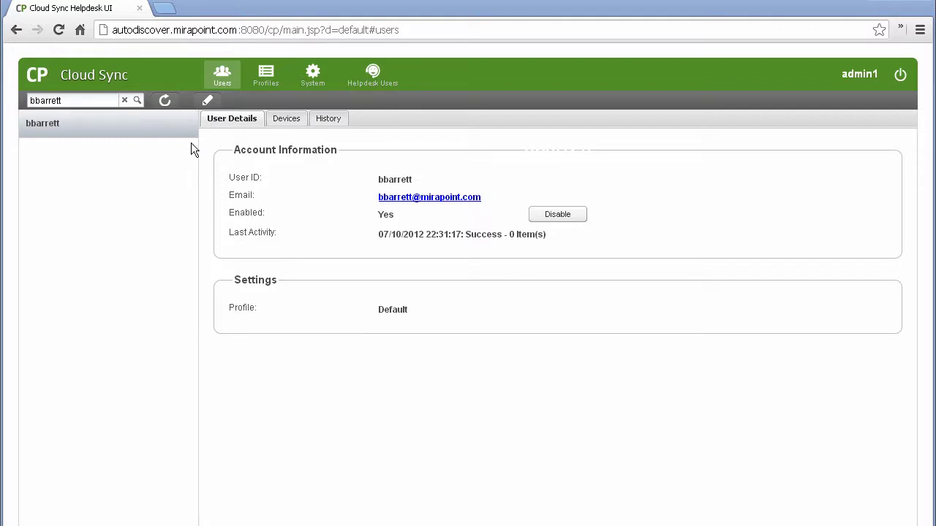
Step: Set the user's profile to test_pol with note '08/10/12: User Contacted helpdesk to change profile.'
left_click(206, 102)
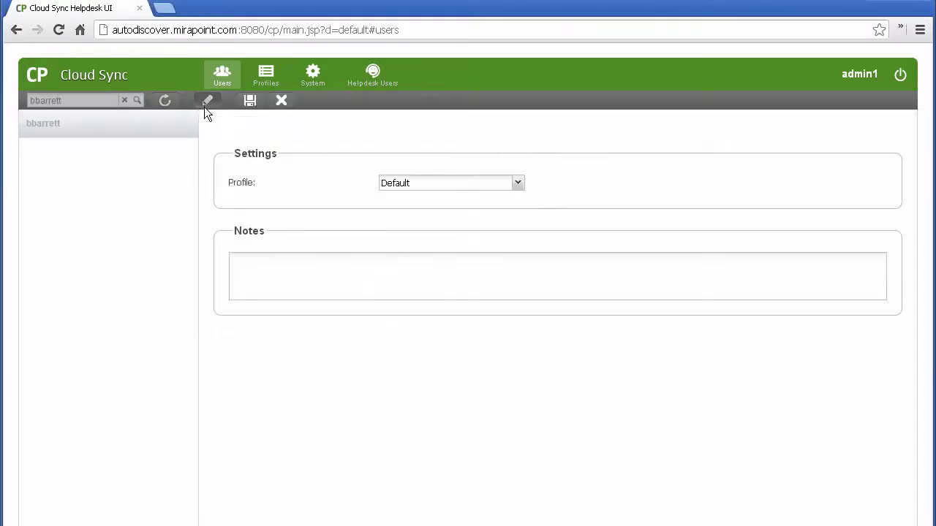
left_click(390, 184)
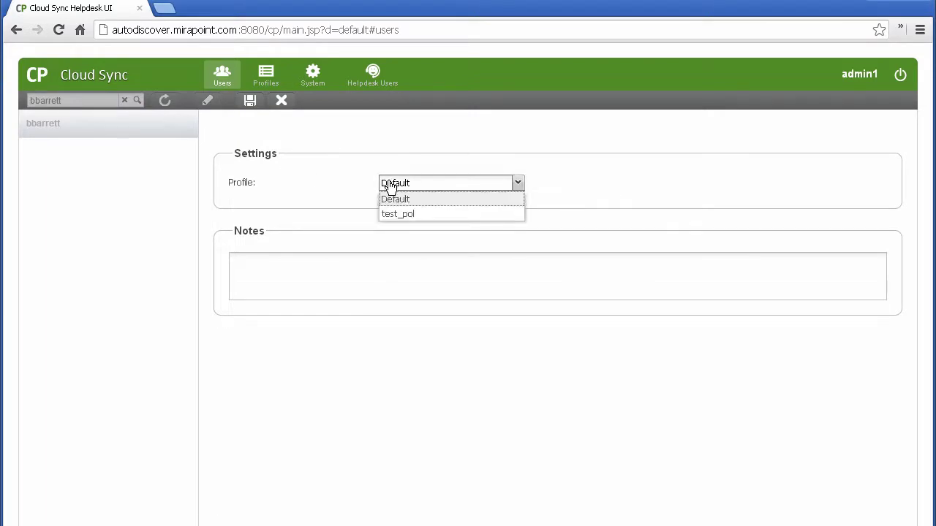
left_click(391, 212)
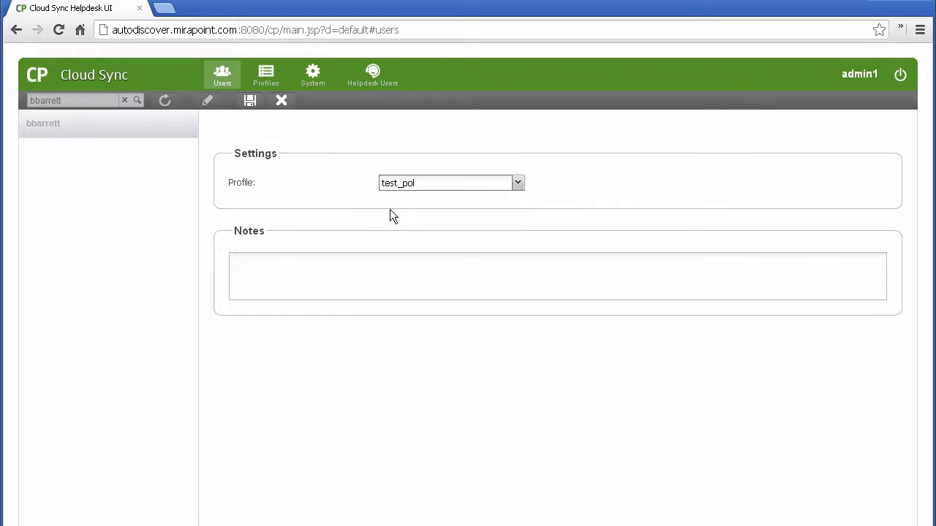
left_click(355, 270)
type("08/")
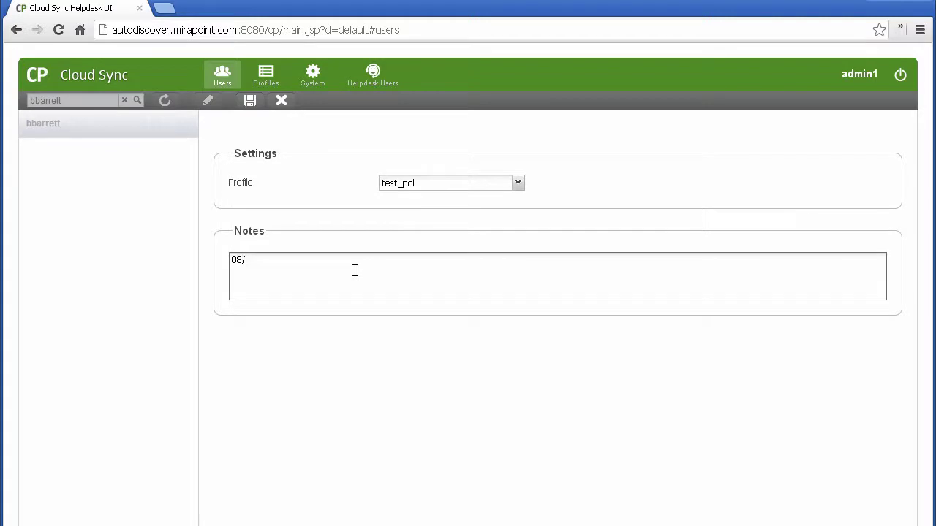
type("10/12: User Contacted helpdesk to change profile.")
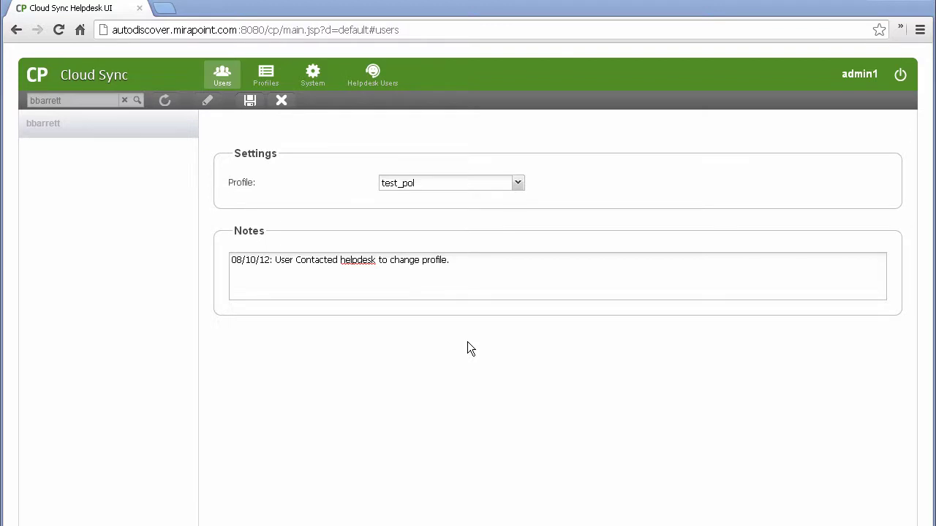
left_click(252, 109)
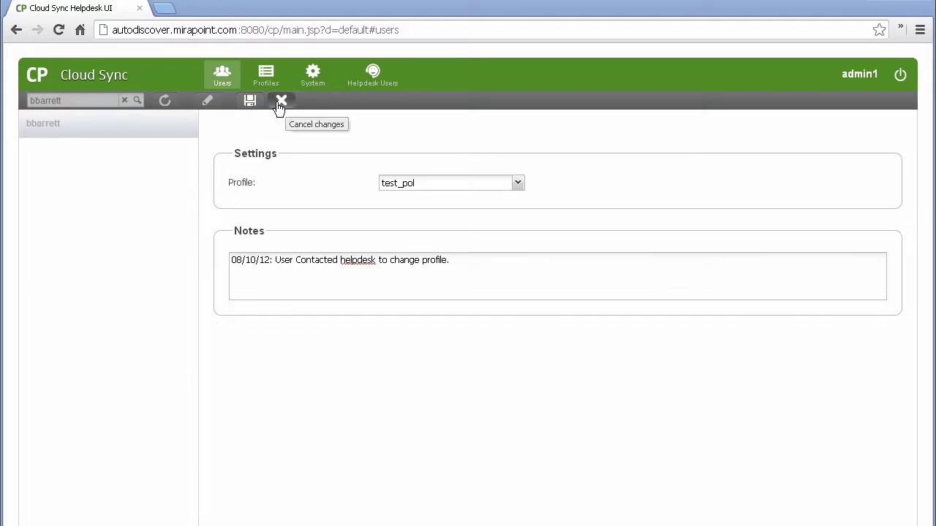
left_click(278, 106)
left_click(300, 121)
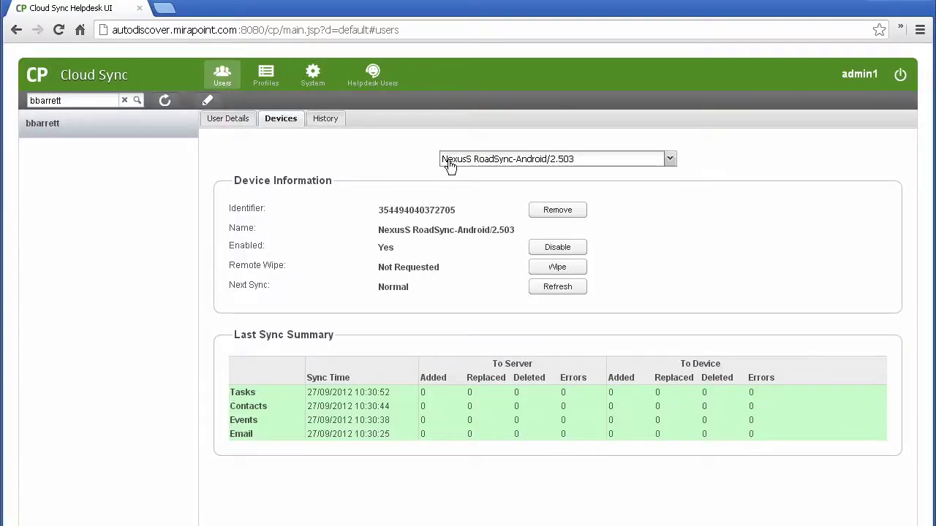
left_click(449, 162)
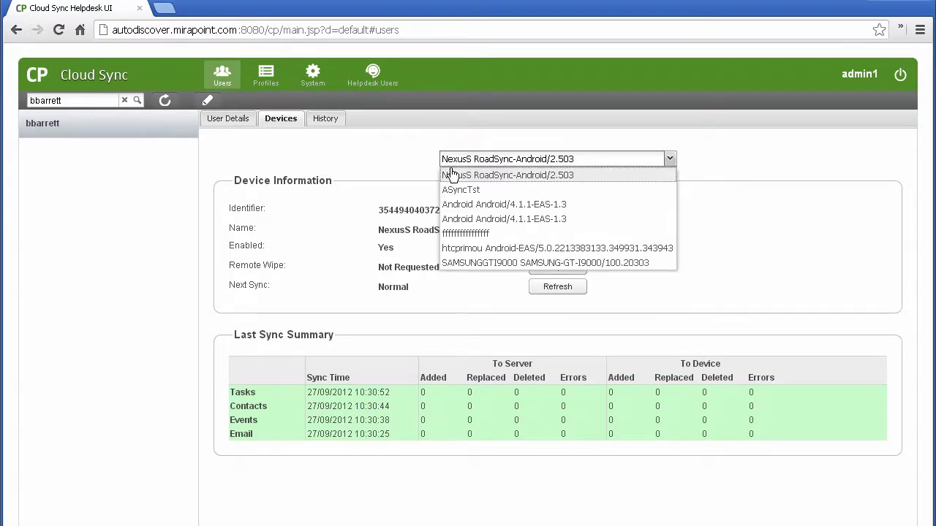
left_click(452, 174)
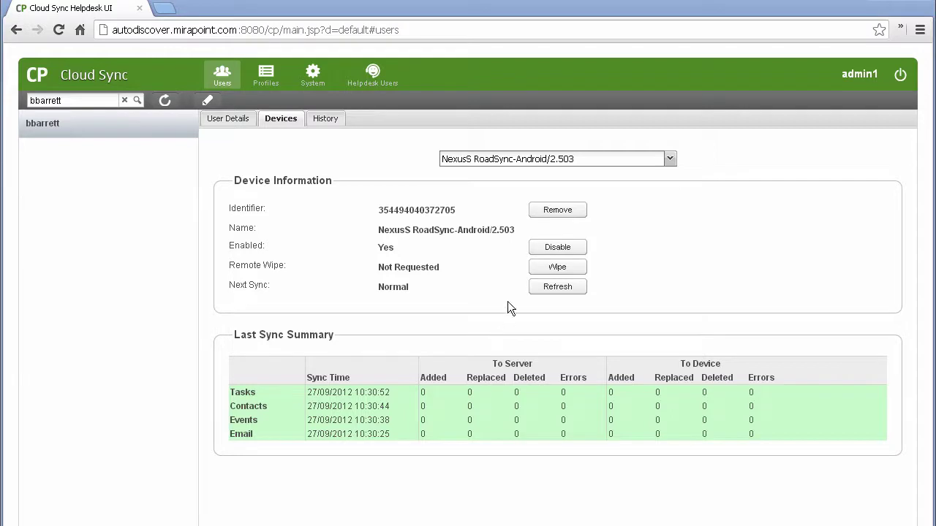
Step: Request a remote wipe of the NexusS device, then cancel it back to Not Requested
left_click(536, 272)
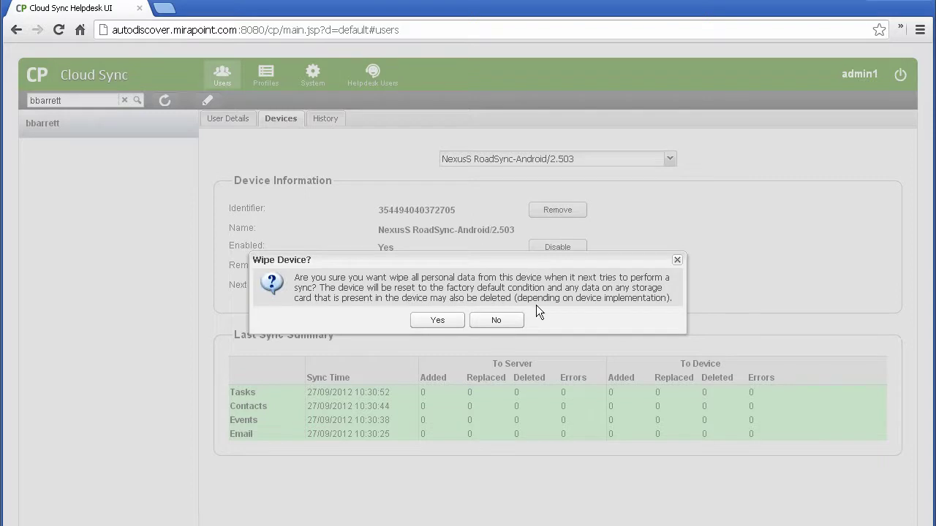
left_click(435, 322)
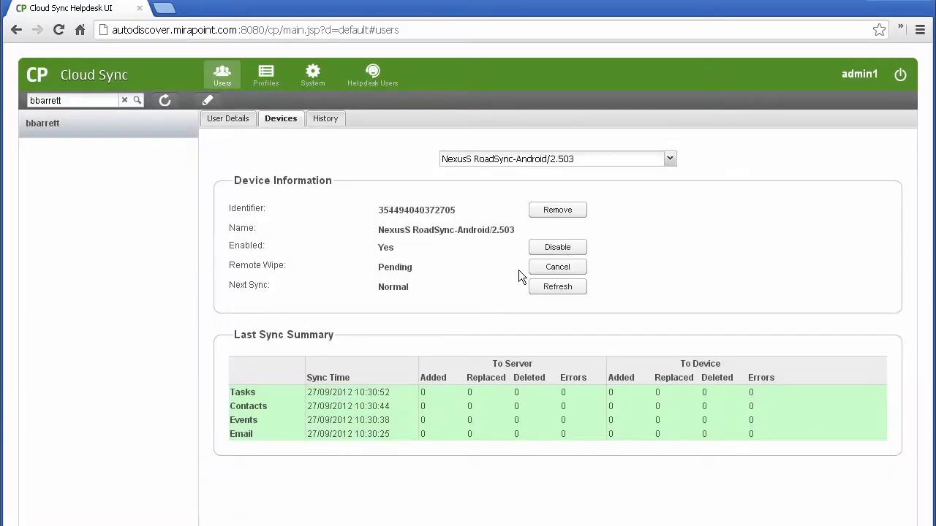
left_click(531, 271)
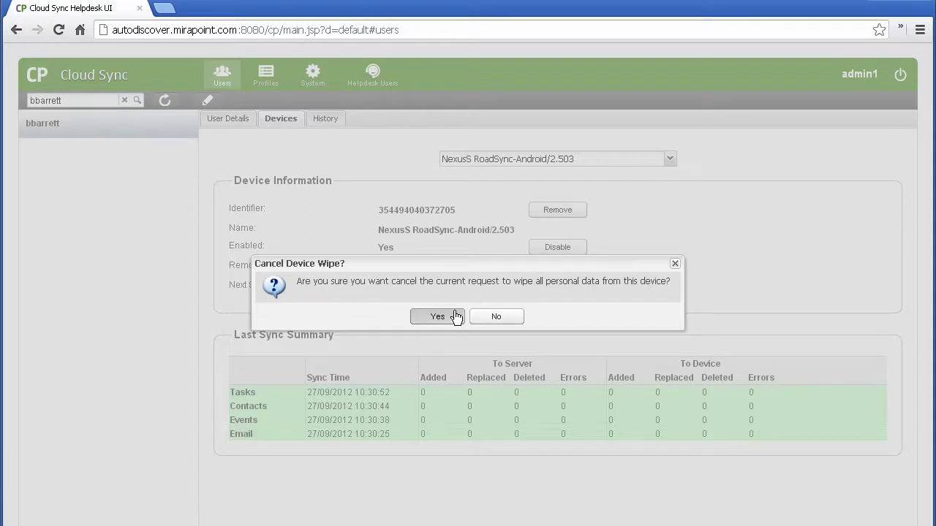
left_click(454, 316)
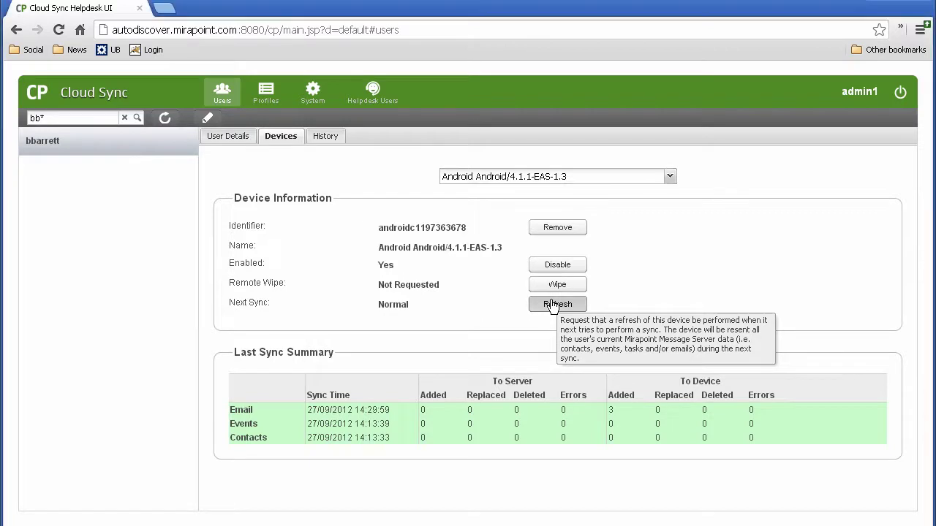
Step: Request a full data refresh of the Android/4.1.1 device, then select the SAMSUNG GT-I9100 device
left_click(552, 304)
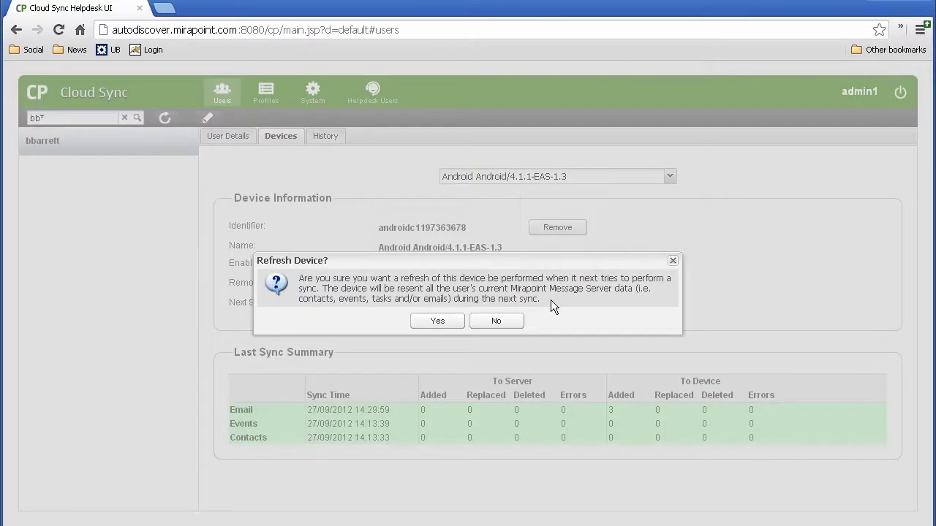
left_click(437, 329)
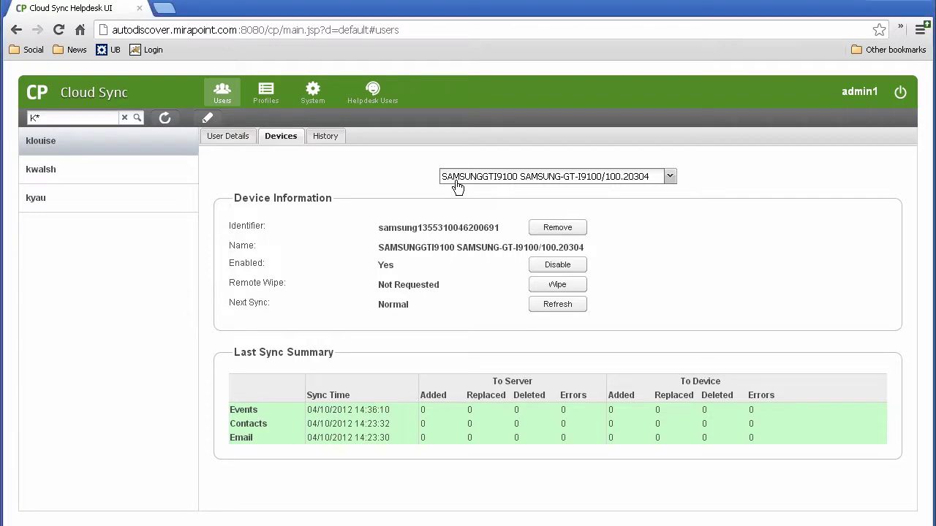
left_click(458, 181)
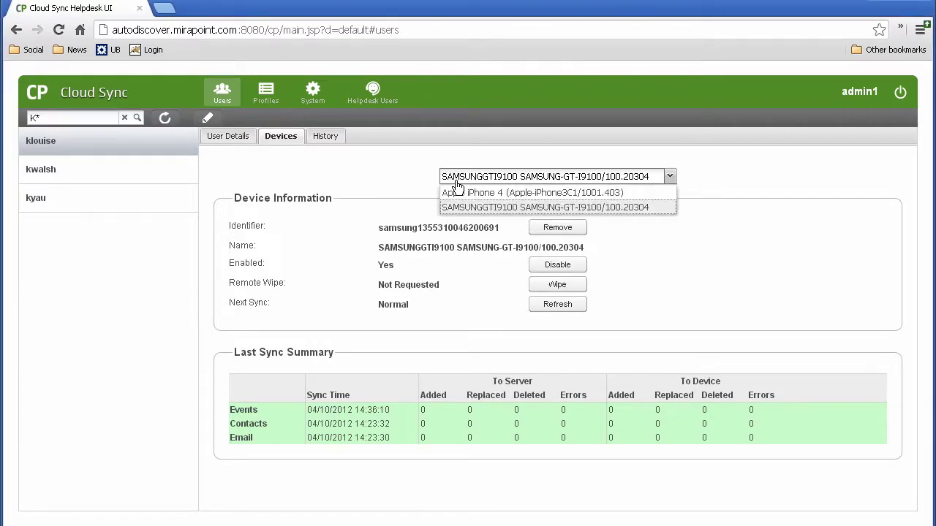
left_click(457, 208)
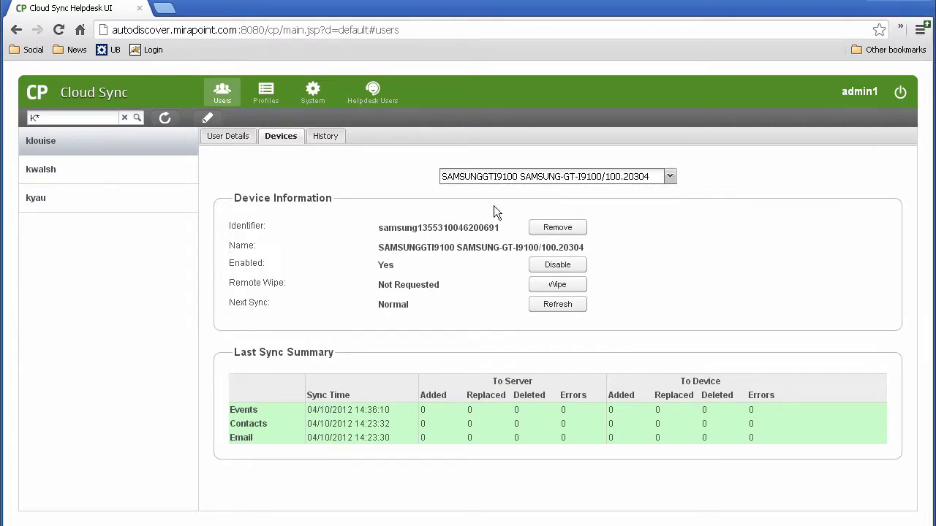
Step: Remove the SAMSUNG GT-I9100 device, confirming the Remove Device? prompt
left_click(536, 229)
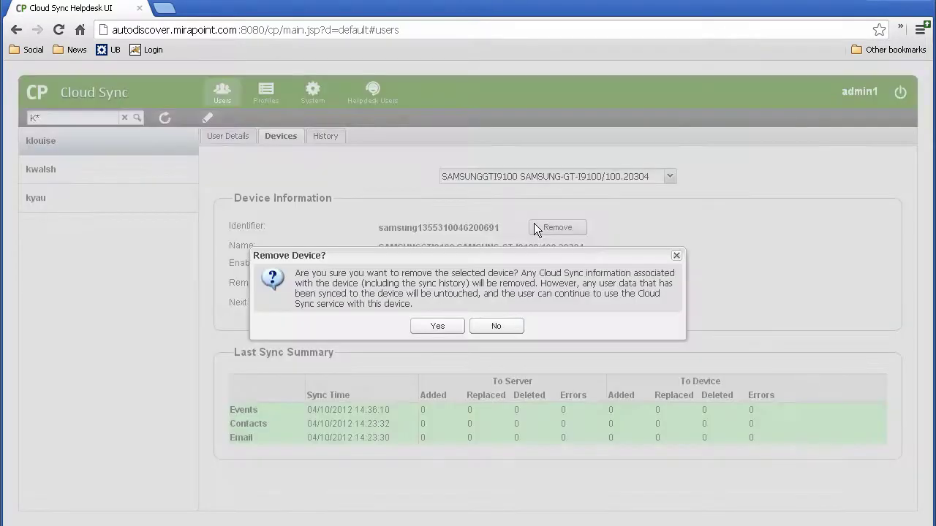
left_click(432, 329)
left_click(433, 329)
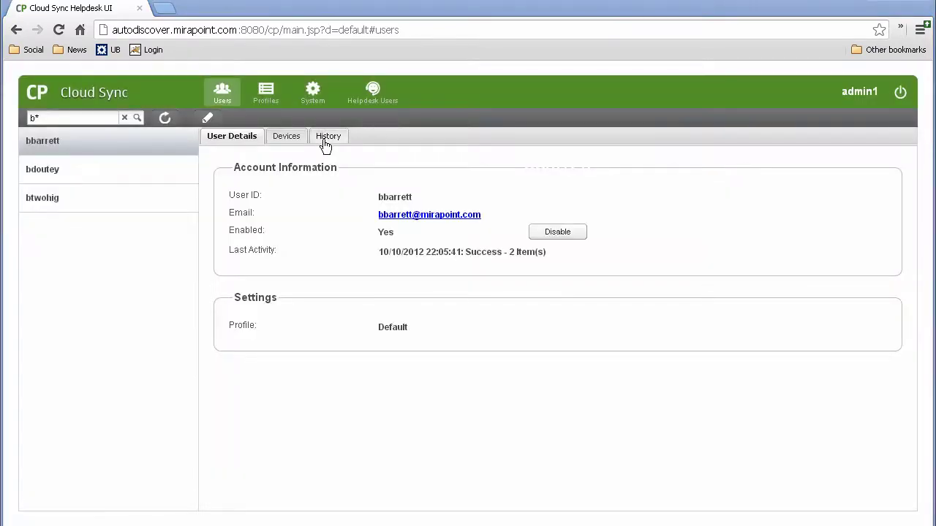
Step: Show the NexusS sync history, narrow the search to bb*, and open the Type column menu
left_click(325, 142)
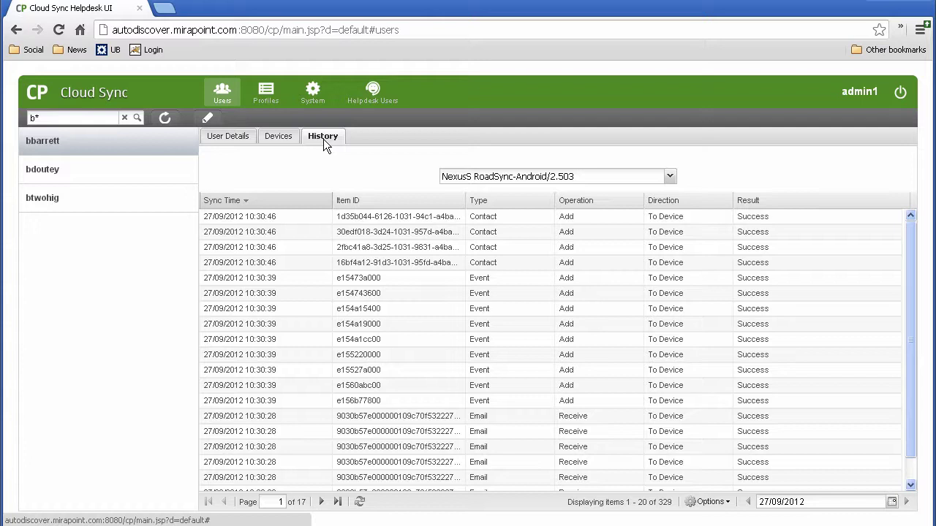
type("b")
left_click(549, 200)
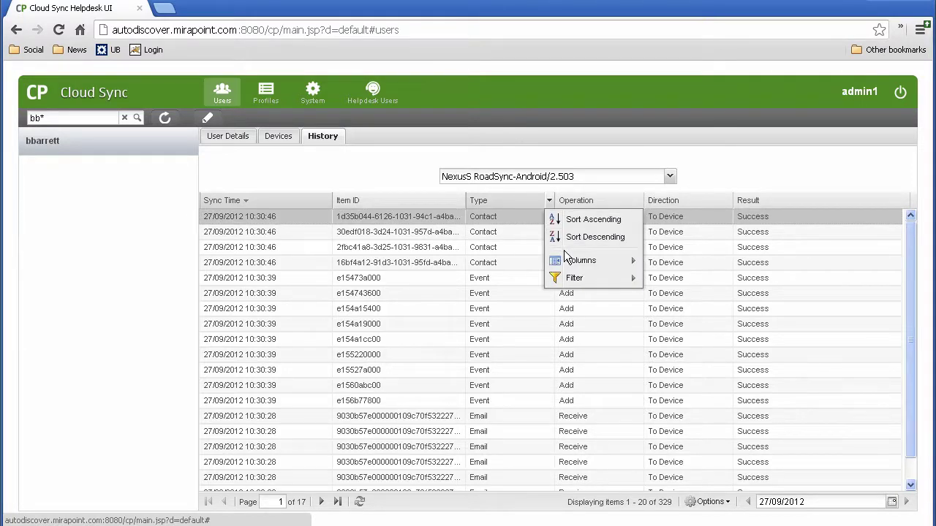
Step: Add a Session ID column to the sync history, hiding and restoring the Operation column
mouse_move(567, 259)
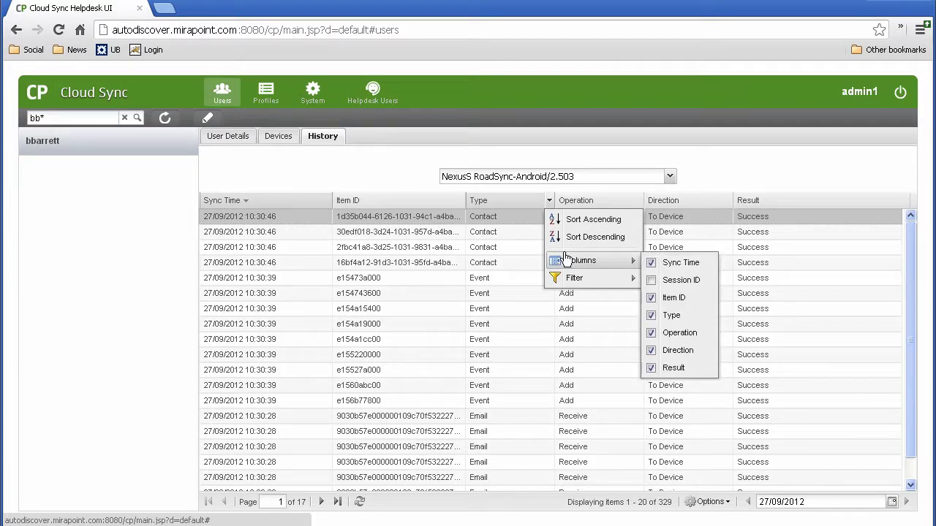
left_click(651, 280)
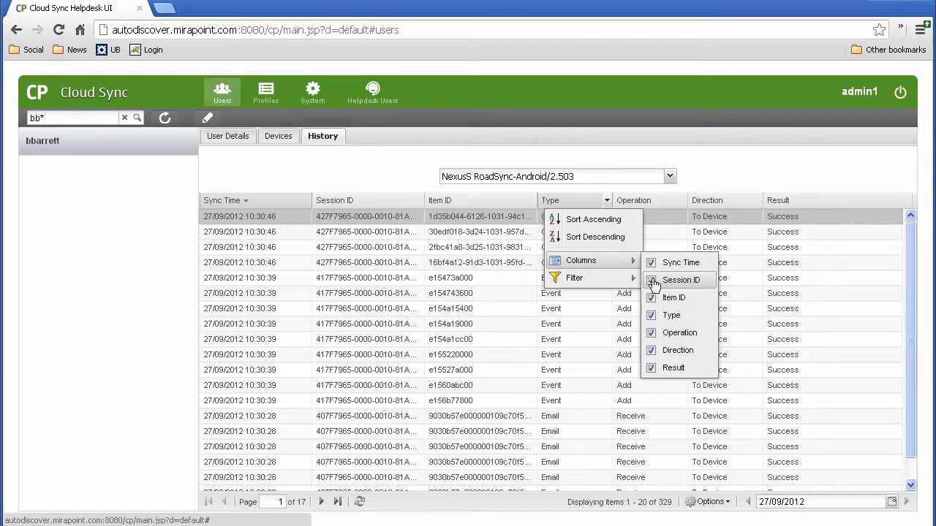
left_click(650, 338)
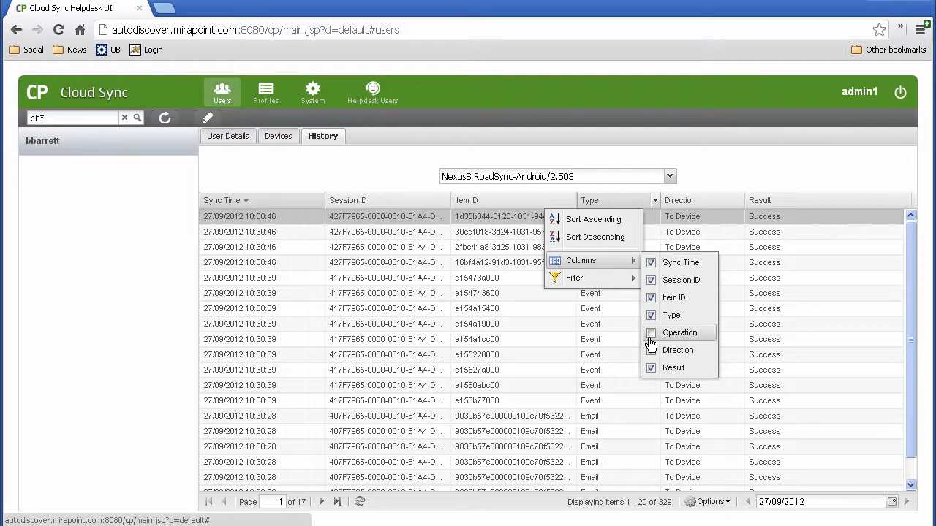
left_click(652, 338)
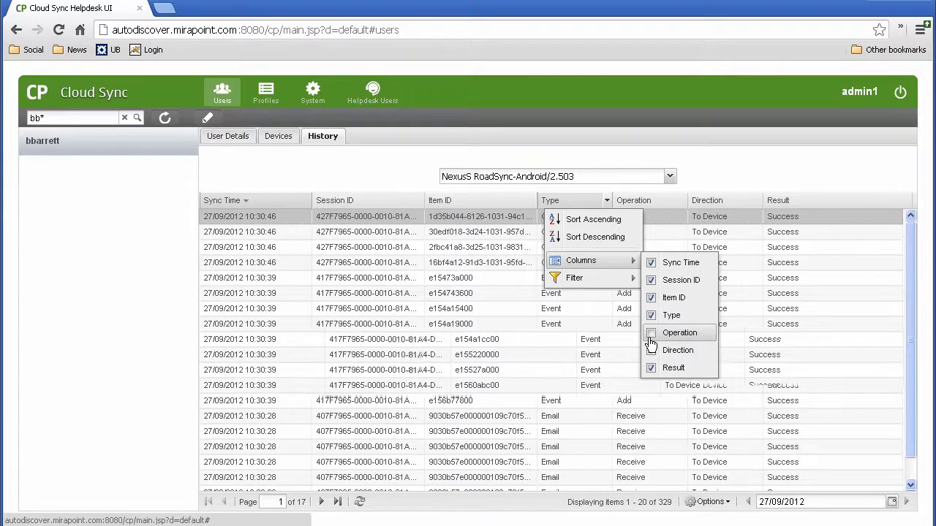
Step: Sort the history by Type, Operation and Direction, finishing with Session ID ascending
left_click(593, 226)
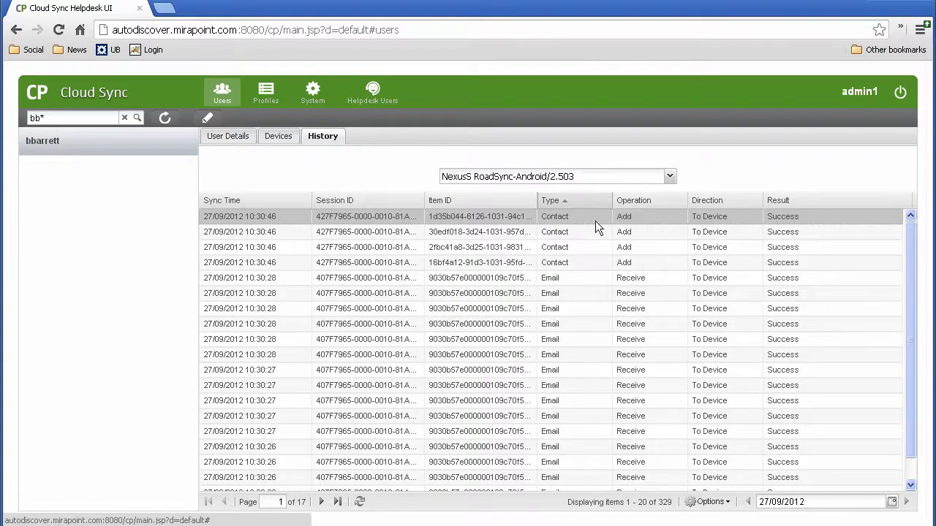
left_click(622, 204)
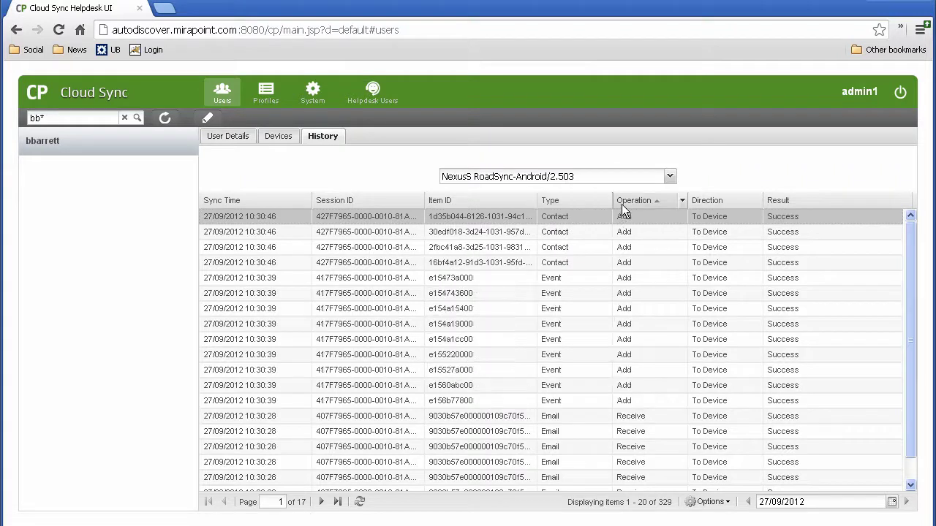
left_click(701, 205)
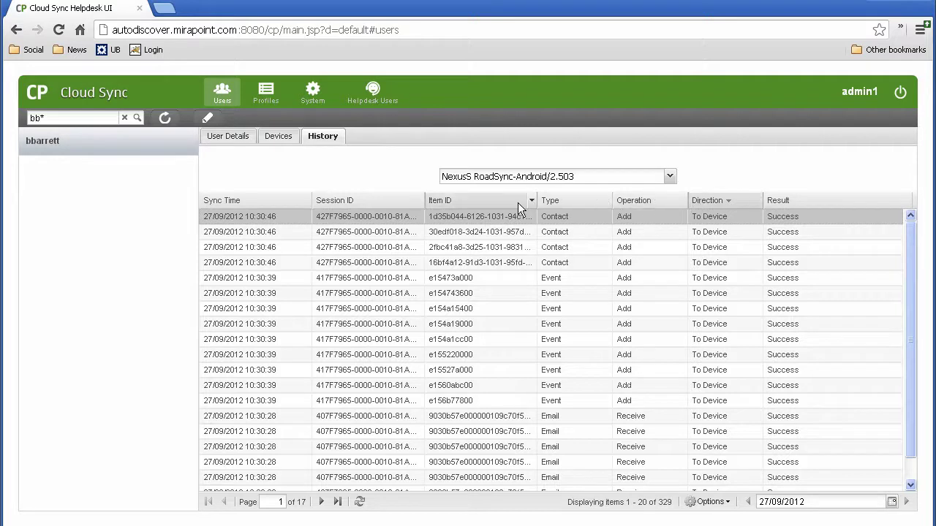
left_click(403, 204)
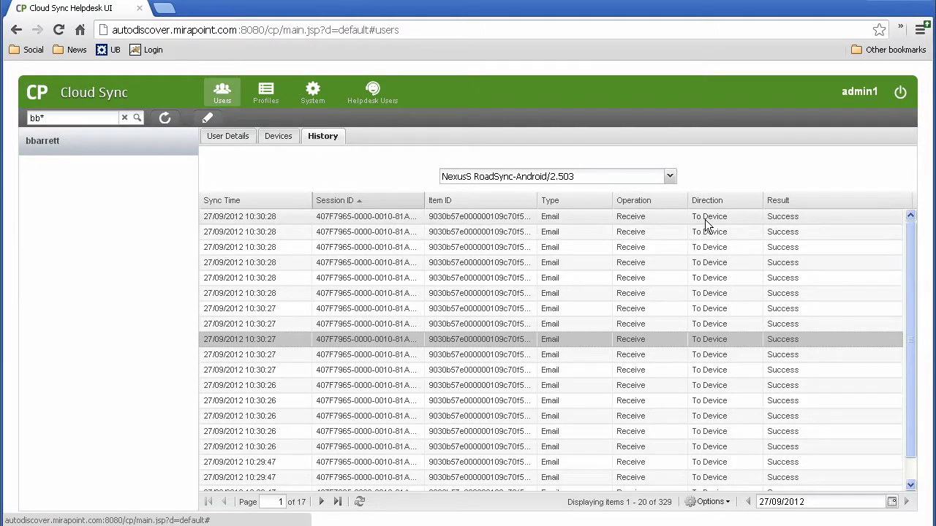
Step: Toggle the Direction column's To Device and To Server filters until no entries remain
left_click(758, 202)
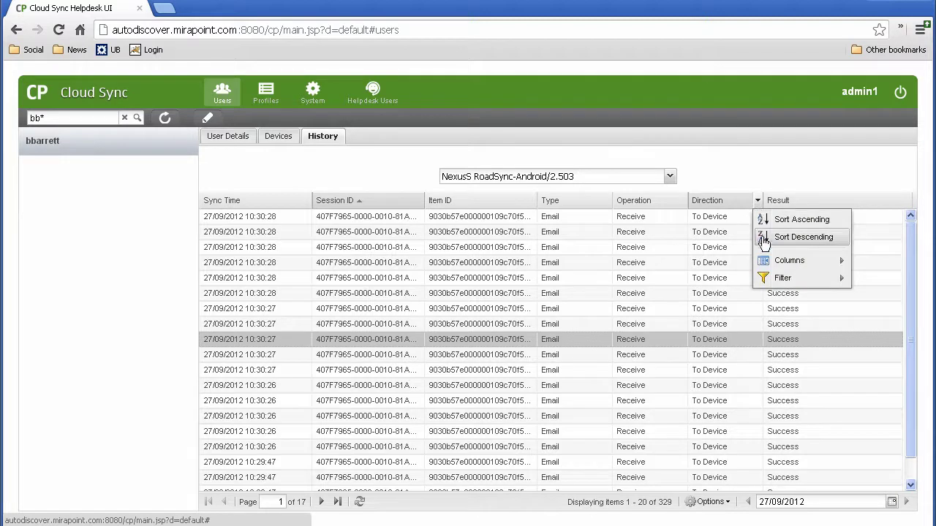
mouse_move(781, 278)
left_click(880, 281)
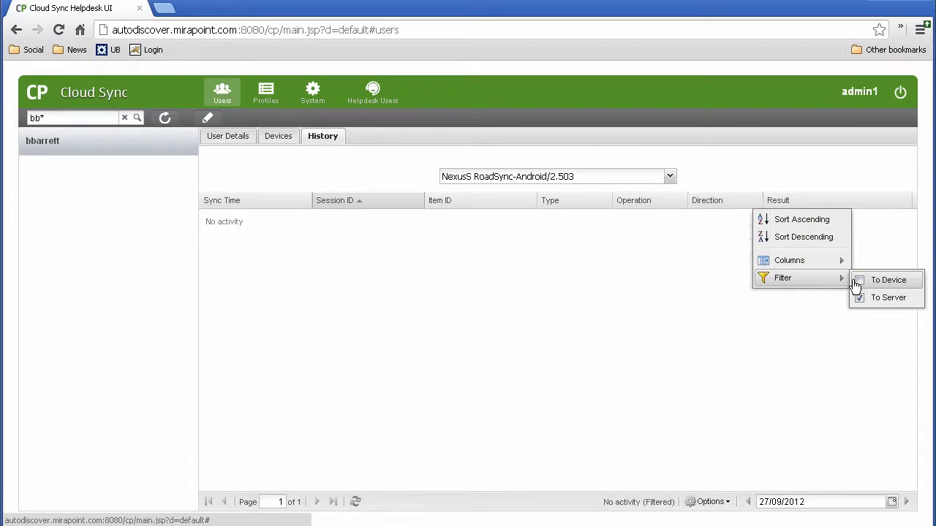
left_click(857, 283)
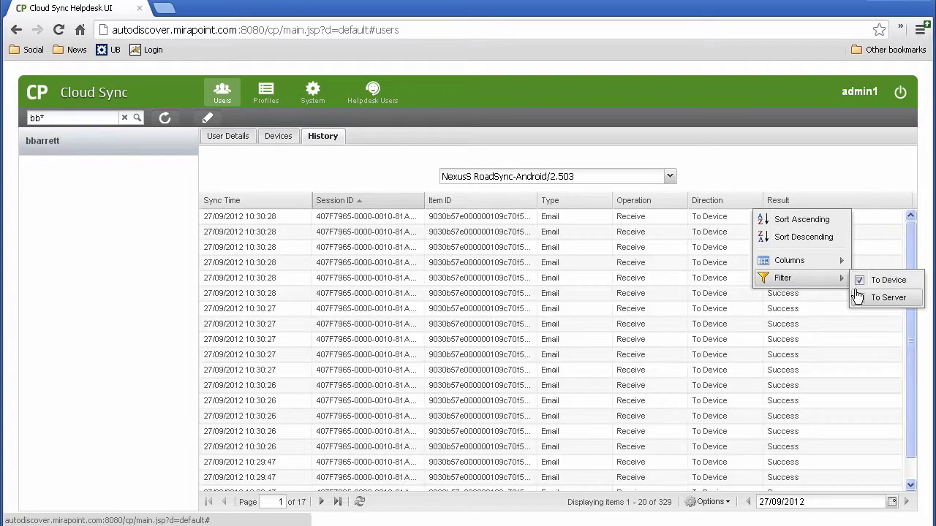
left_click(859, 297)
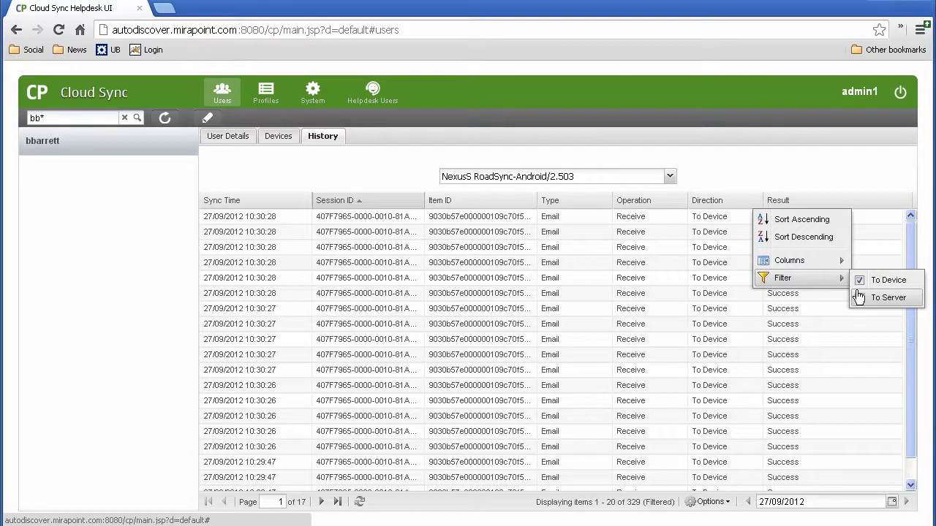
left_click(860, 297)
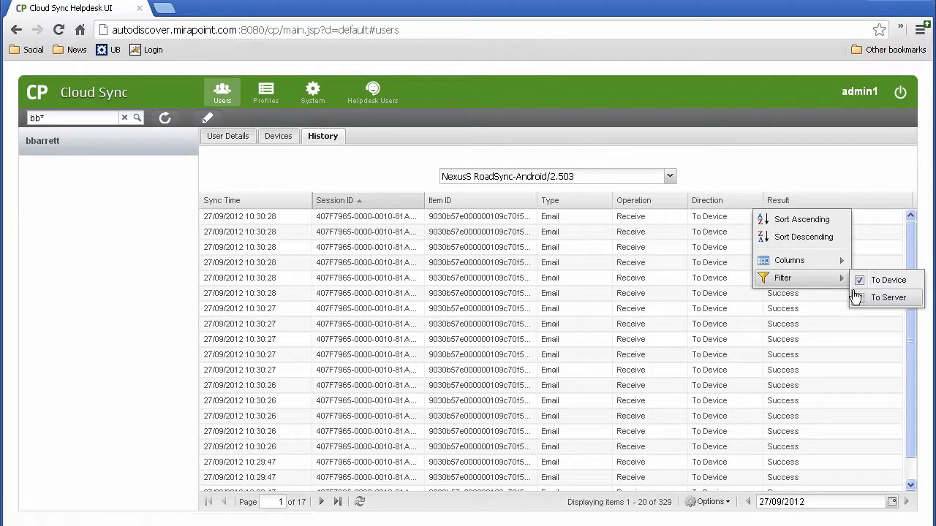
left_click(855, 283)
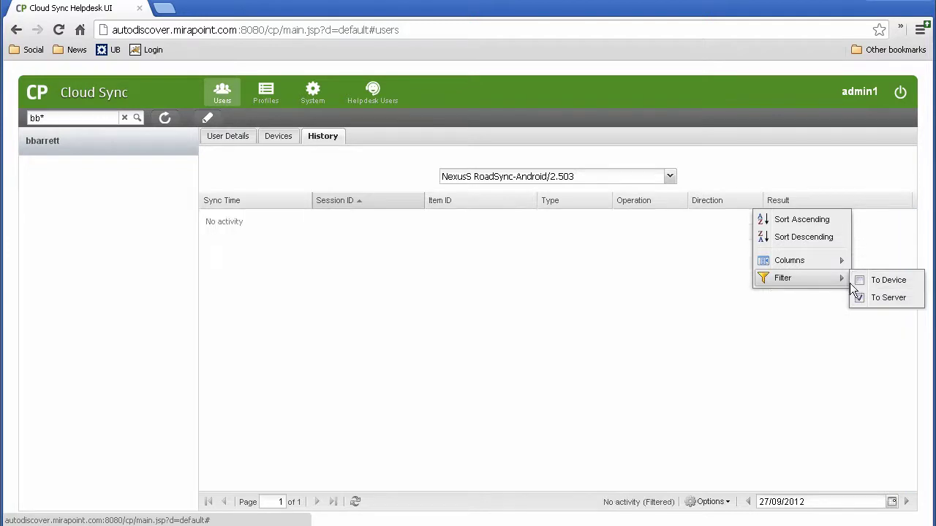
Step: Clear all filters from the sync history so all 329 entries show again
left_click(697, 505)
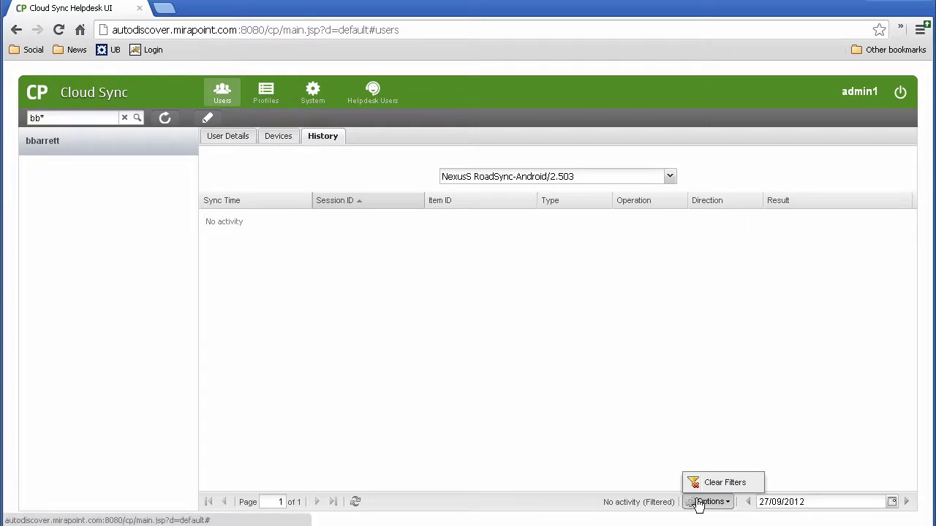
left_click(709, 485)
left_click(709, 485)
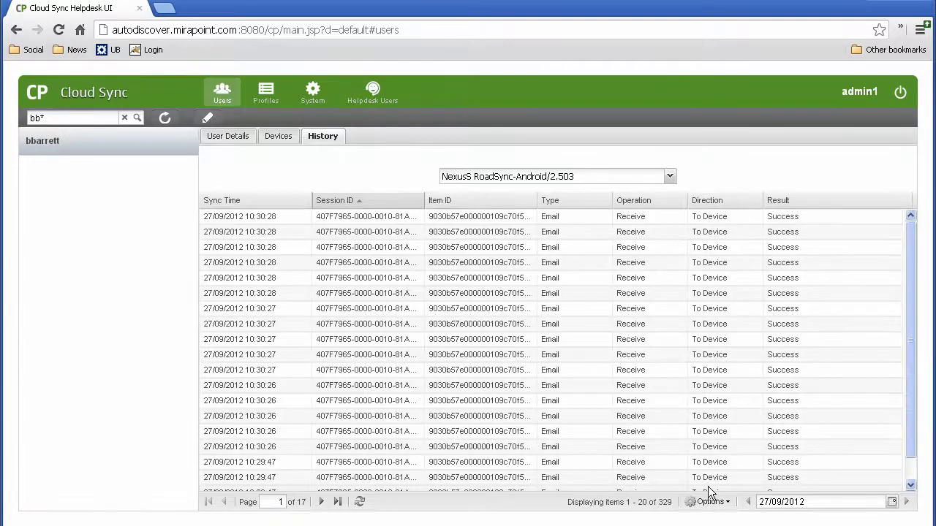
left_click(757, 202)
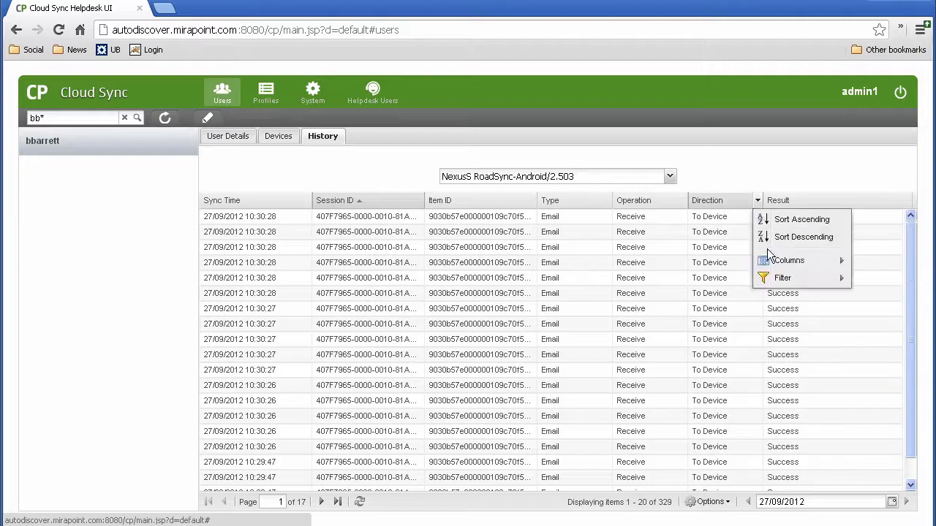
Step: Toggle the Success and Errors result filters off and back on, then sort by Result ascending
left_click(909, 203)
left_click(909, 204)
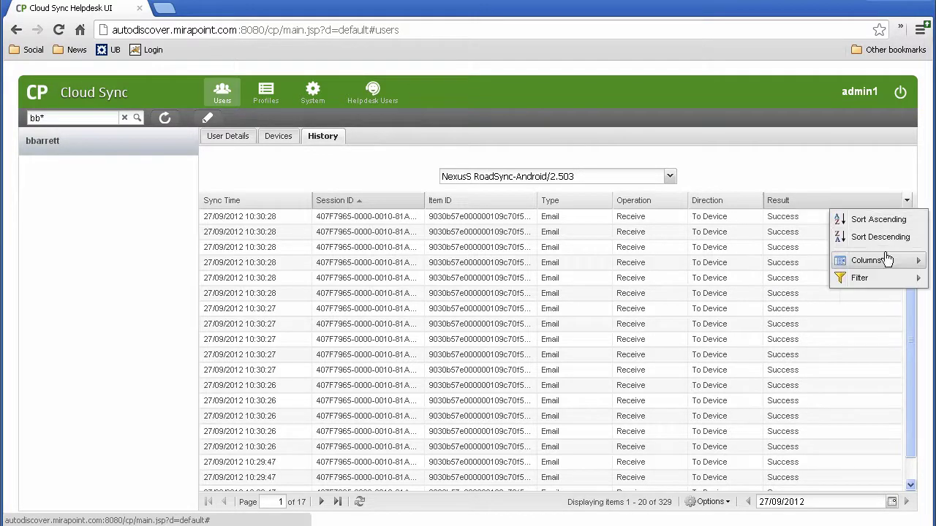
mouse_move(886, 276)
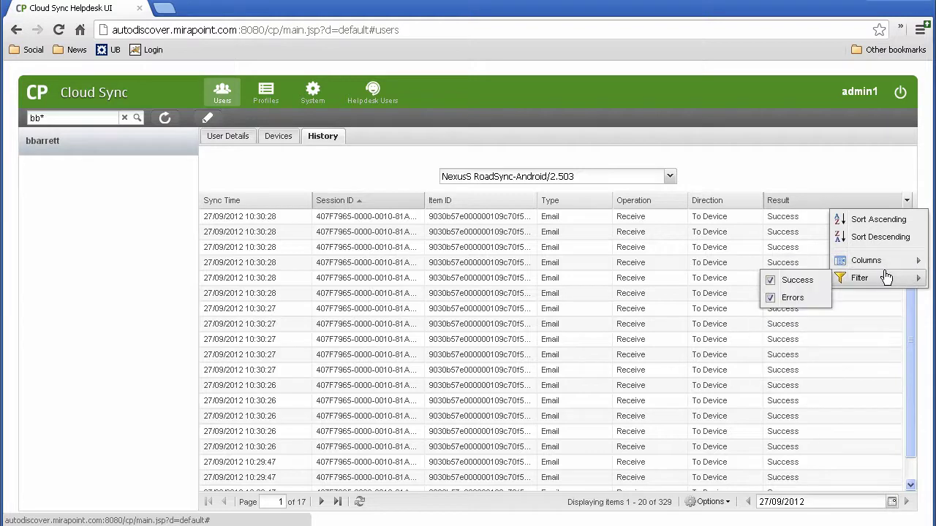
left_click(804, 291)
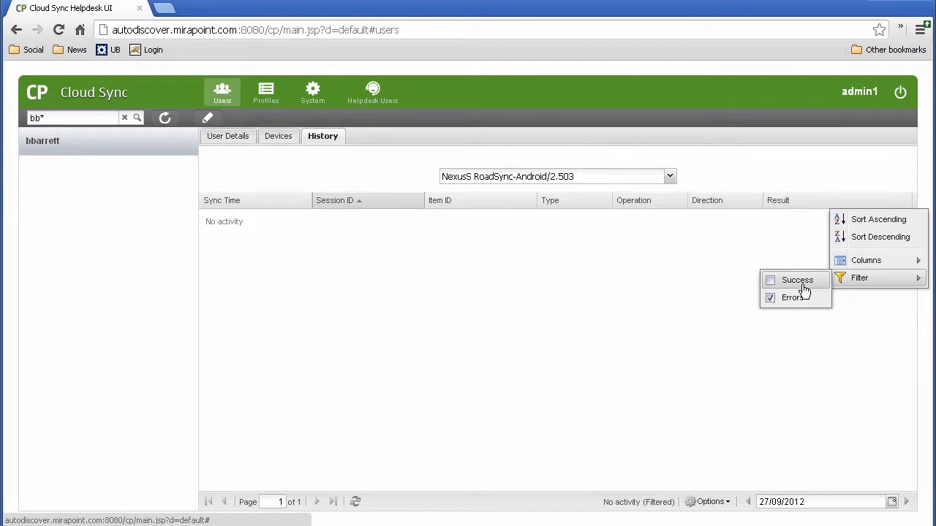
left_click(804, 291)
left_click(802, 297)
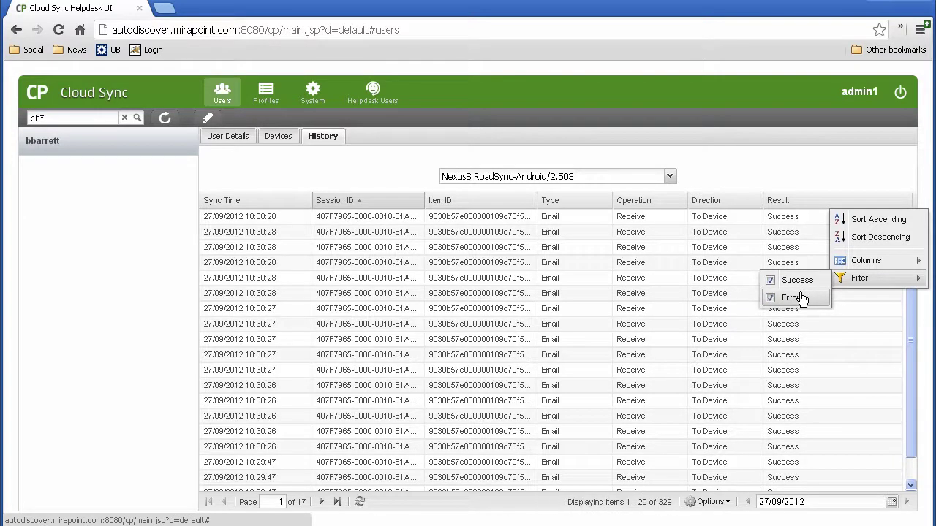
left_click(802, 298)
left_click(805, 205)
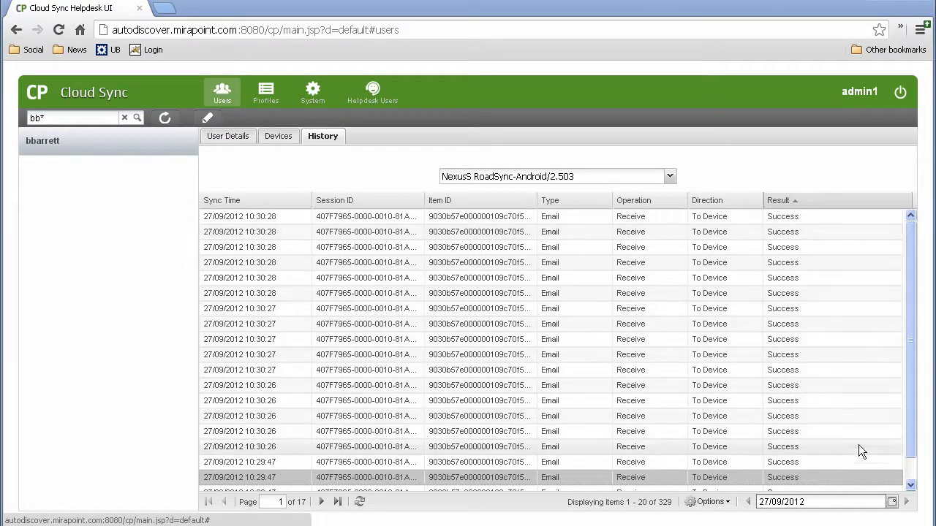
Step: Reload the sync history from a date picked in the calendar, then switch to the Profiles list
left_click(893, 503)
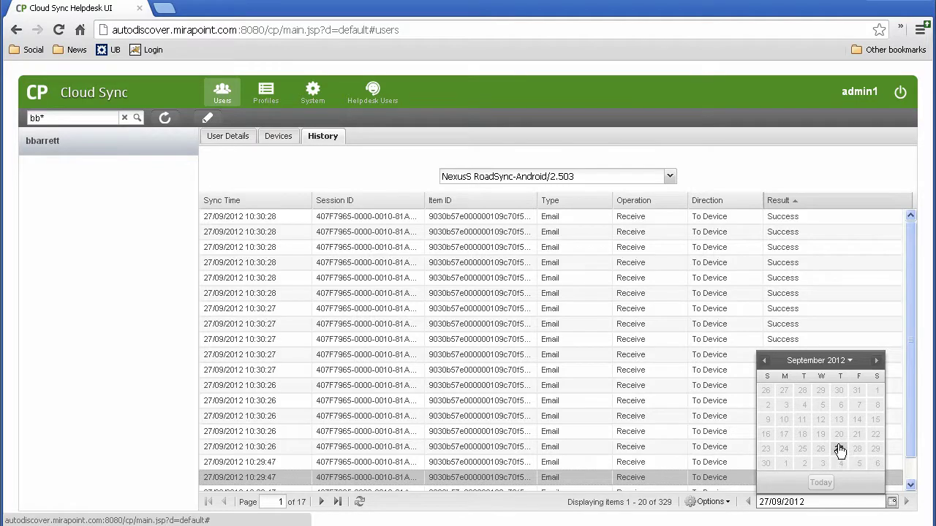
left_click(839, 449)
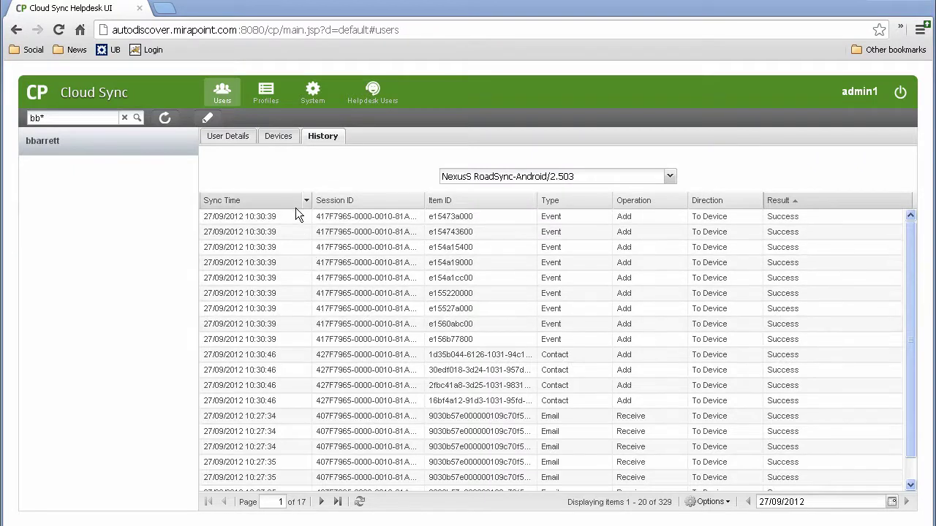
left_click(266, 96)
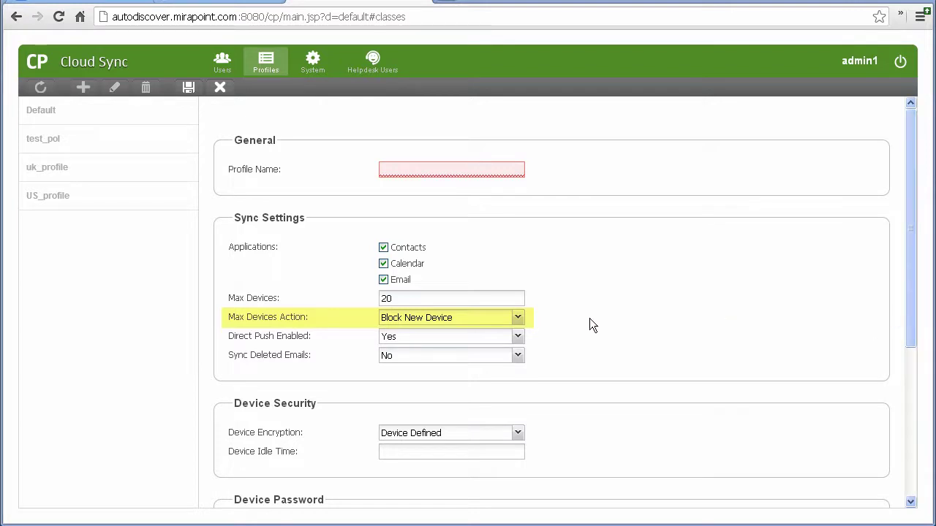
Step: In the new profile, keep Block New Device as Max Devices Action and set Device Password to Required
left_click(519, 317)
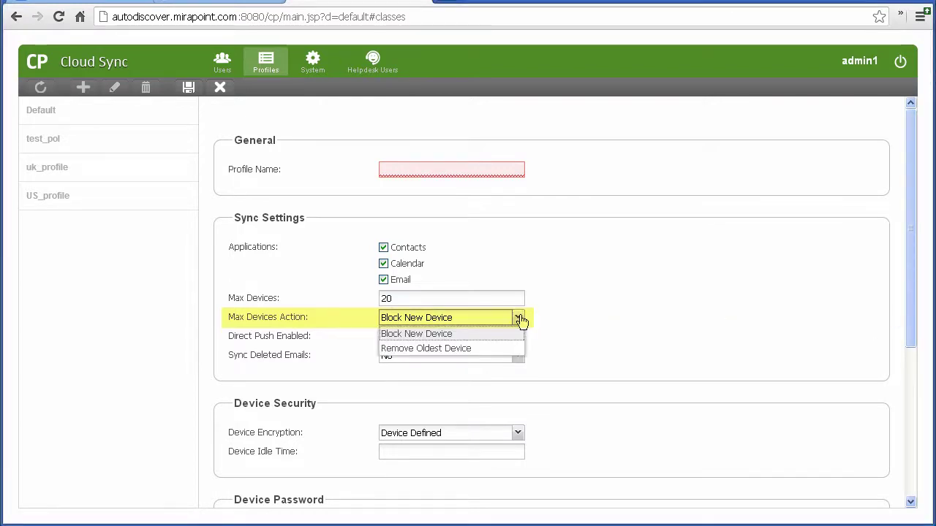
left_click(519, 319)
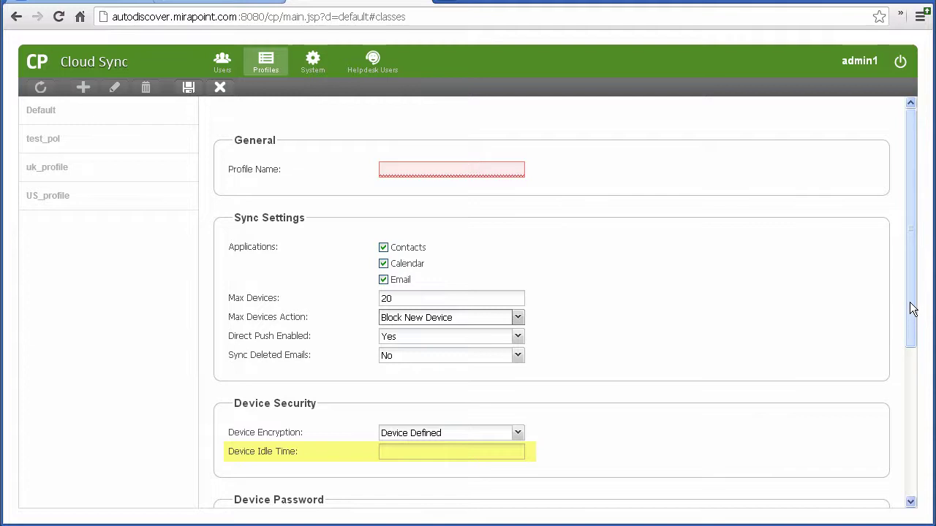
left_click_drag(912, 308, 912, 456)
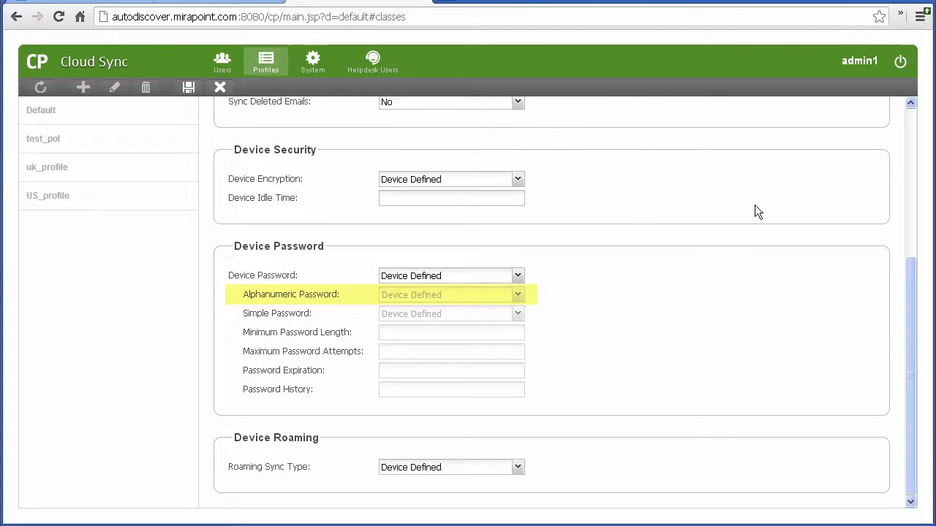
left_click(518, 276)
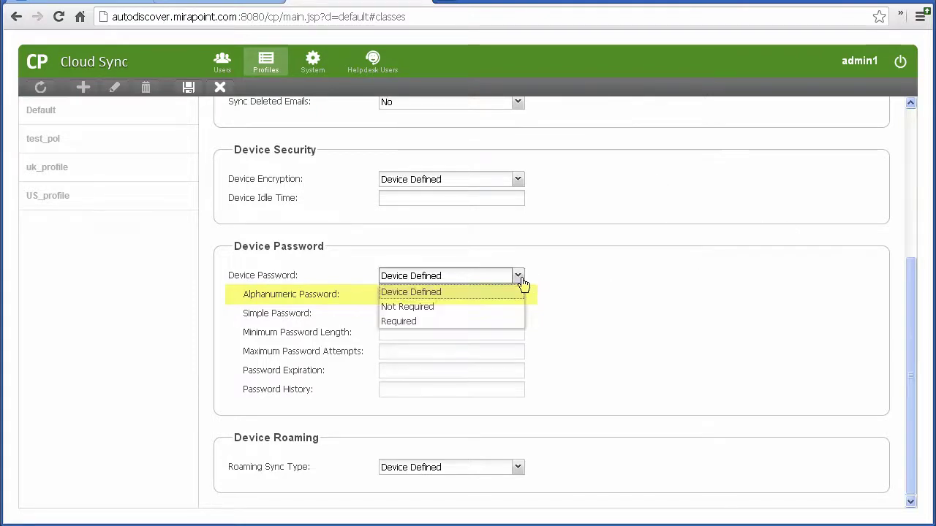
left_click(511, 321)
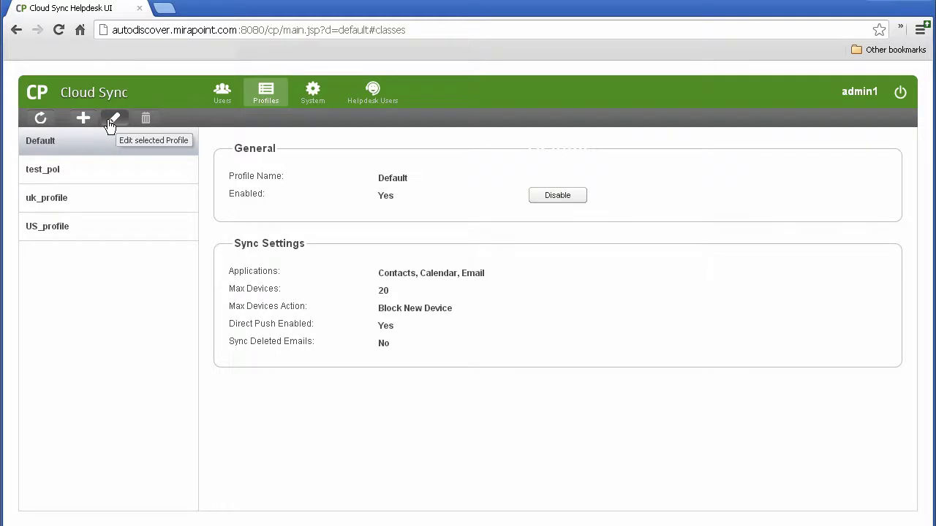
Step: Edit and save the Default profile, start a new profile, then view the System provisioning settings
left_click(111, 122)
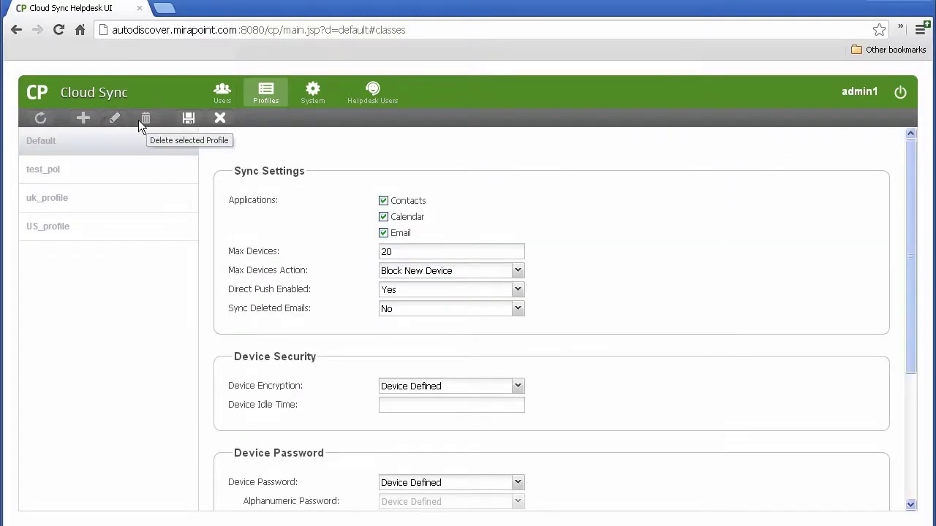
left_click(187, 119)
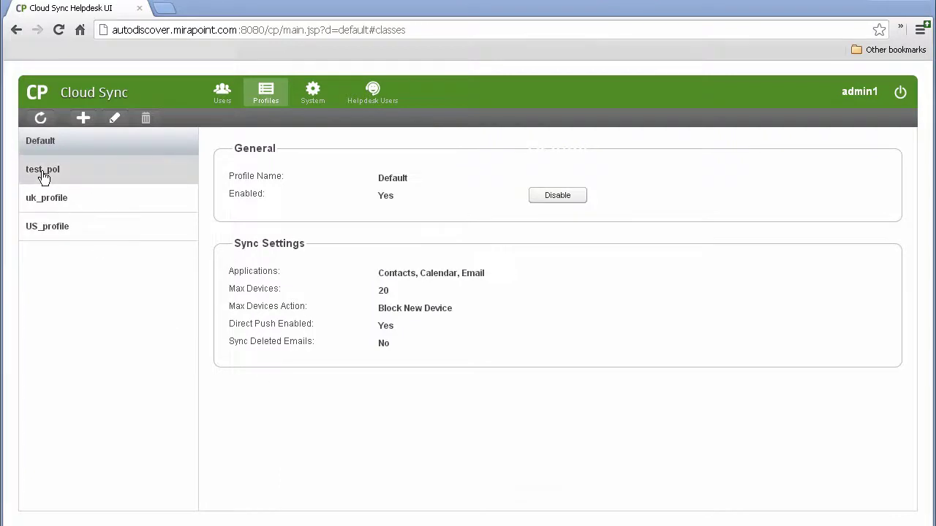
left_click(82, 121)
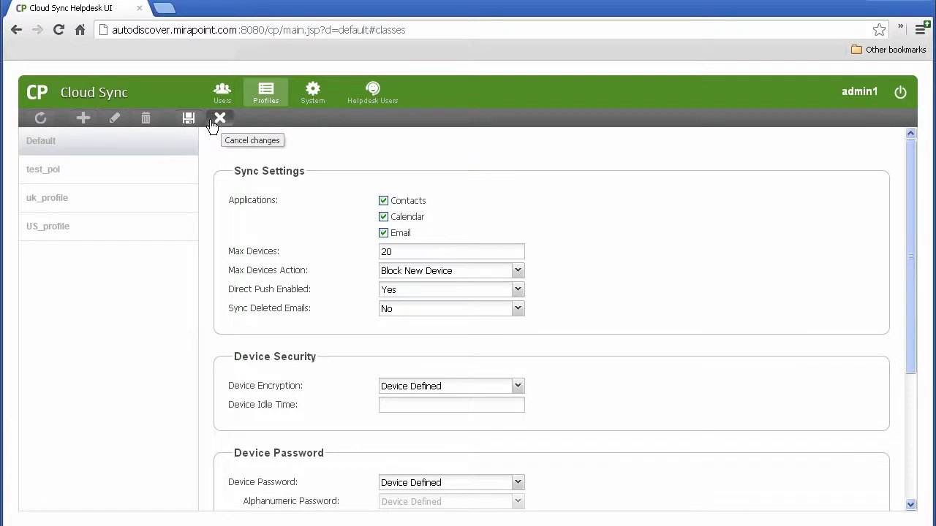
left_click(301, 95)
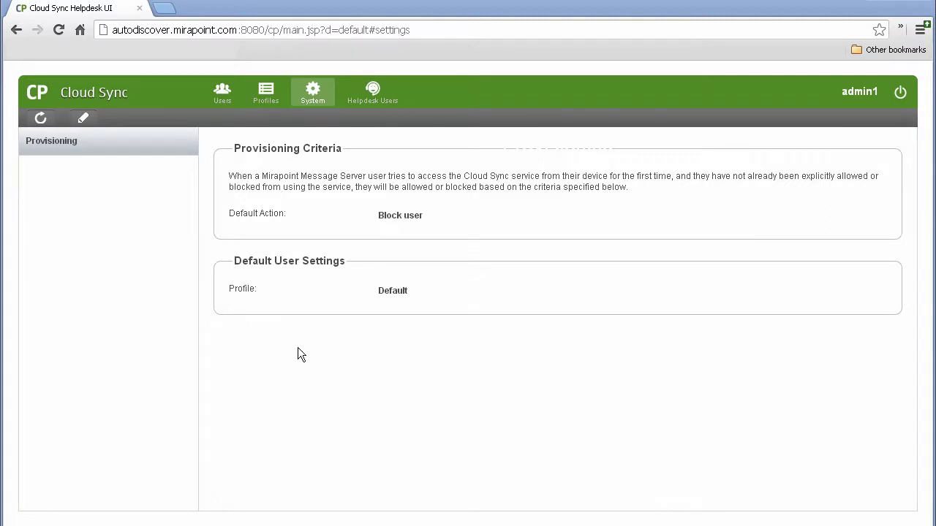
Step: Set Default Action to Allow User If, requiring the Automatic Reply and Group Calendar services
left_click(81, 122)
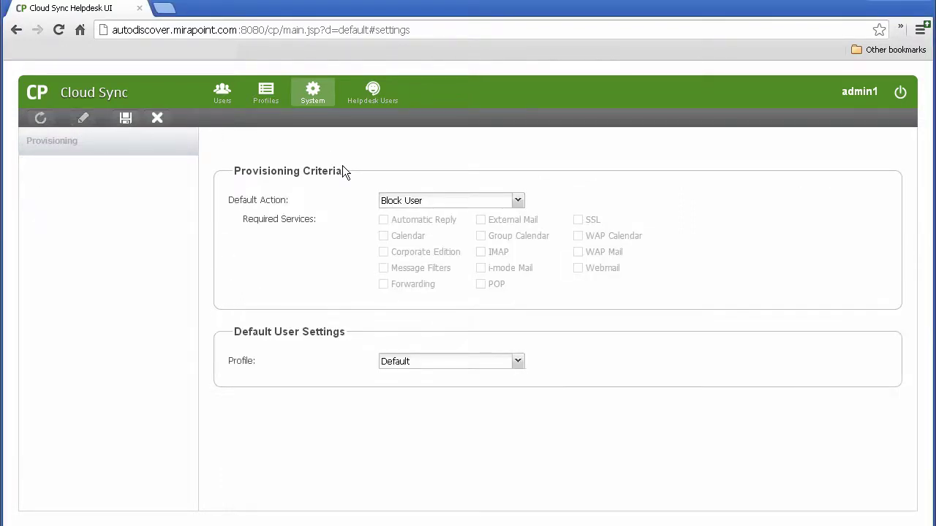
left_click(387, 199)
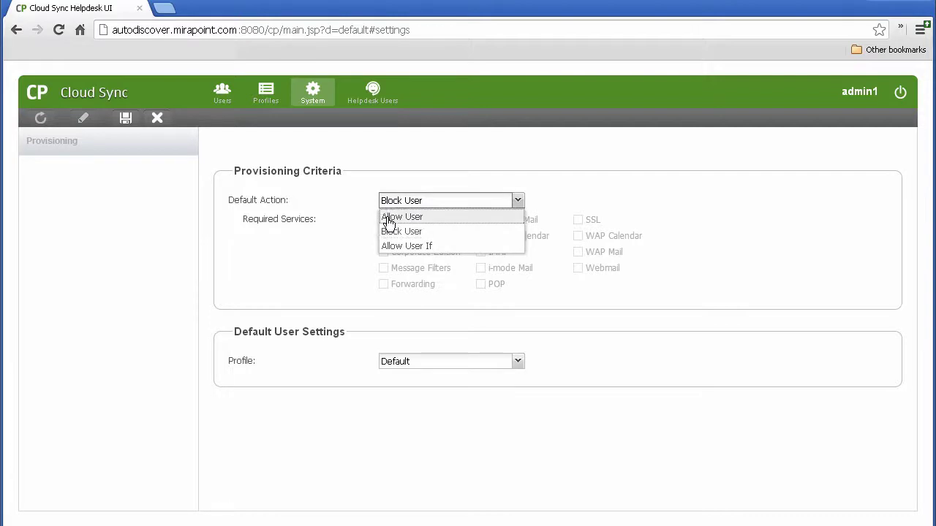
left_click(388, 246)
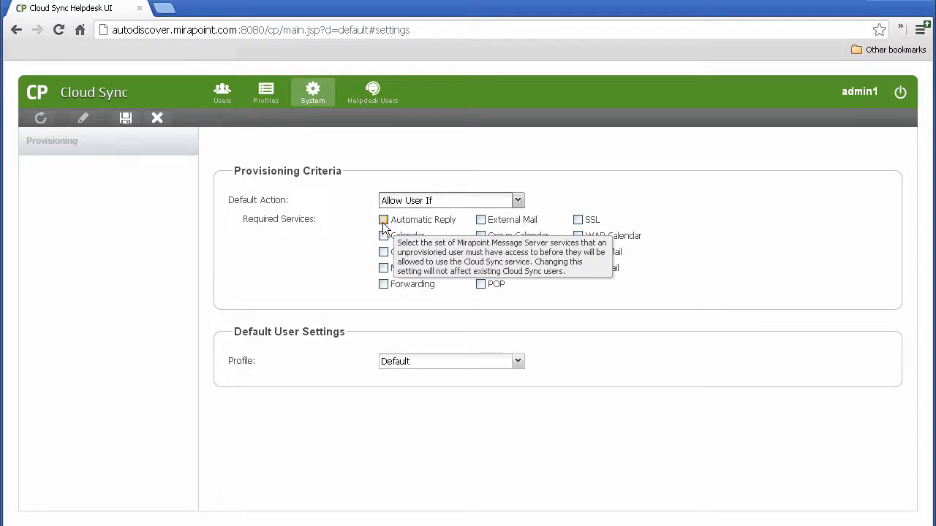
left_click(383, 221)
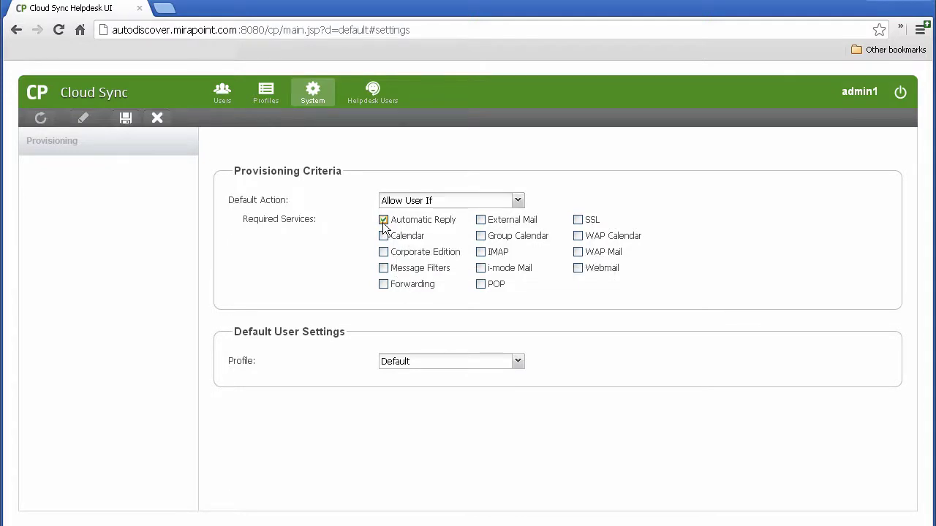
left_click(480, 237)
Step: Pick uk_profile as default user profile, then discard the edits and go to Helpdesk Users
left_click(400, 361)
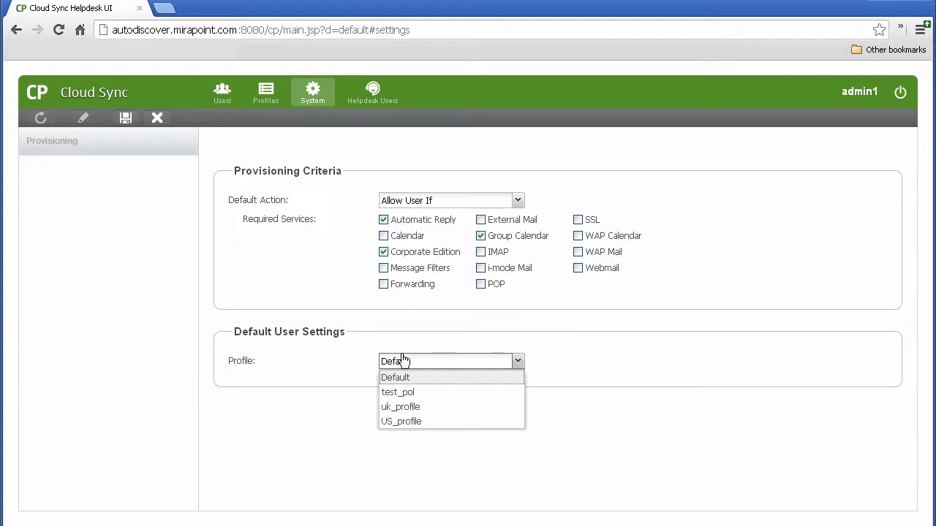
left_click(401, 407)
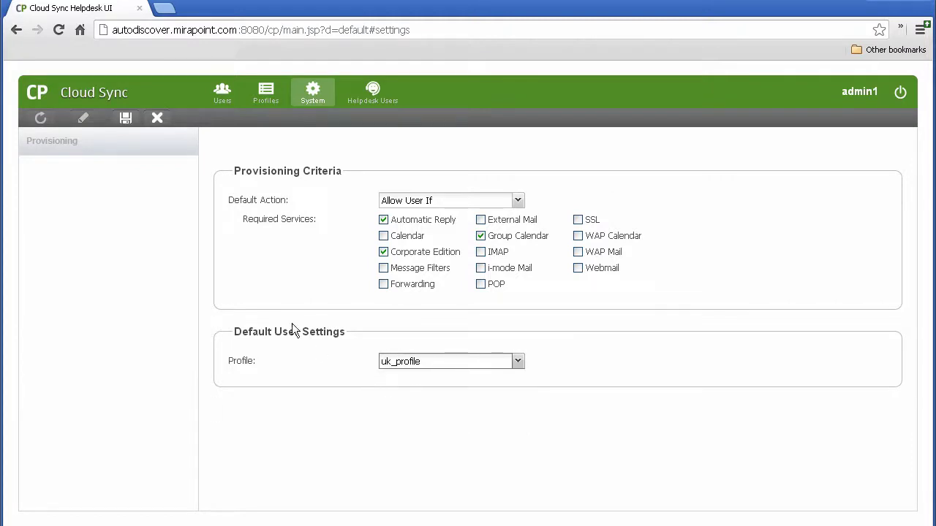
left_click(158, 118)
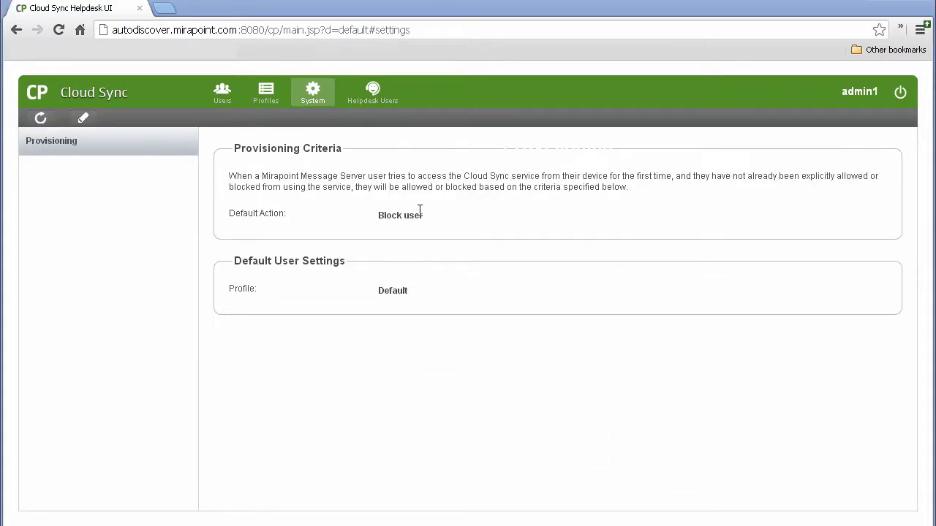
left_click(382, 108)
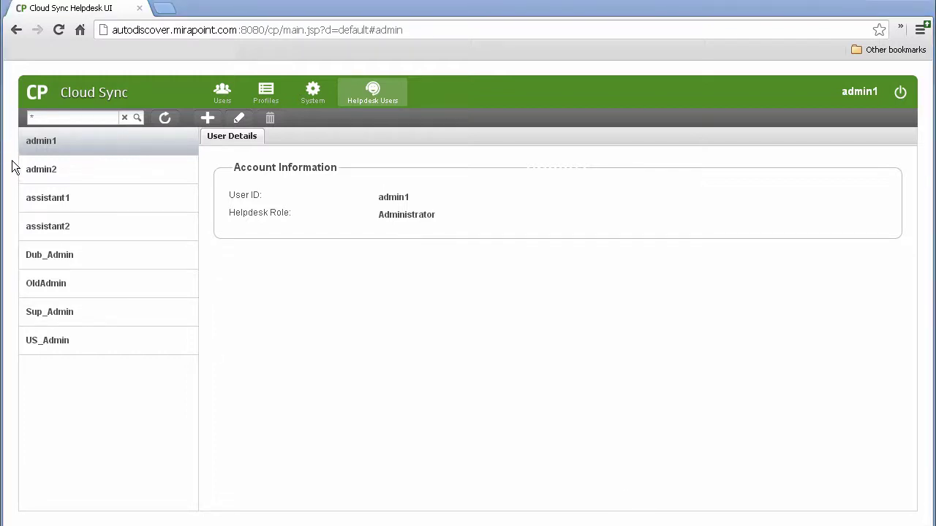
Step: Search helpdesk users for 'oldadmin', then search '*' to list all users
left_click(48, 119)
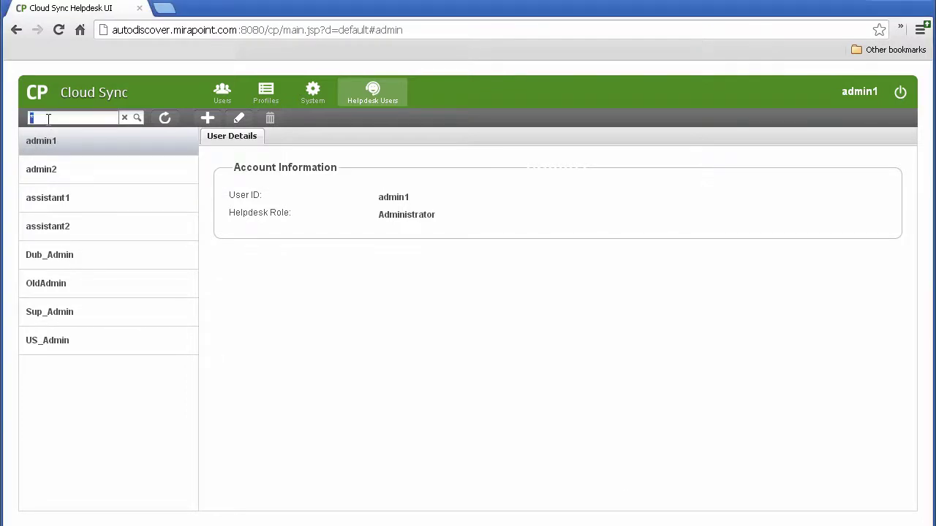
type("oldadmin")
left_click(137, 117)
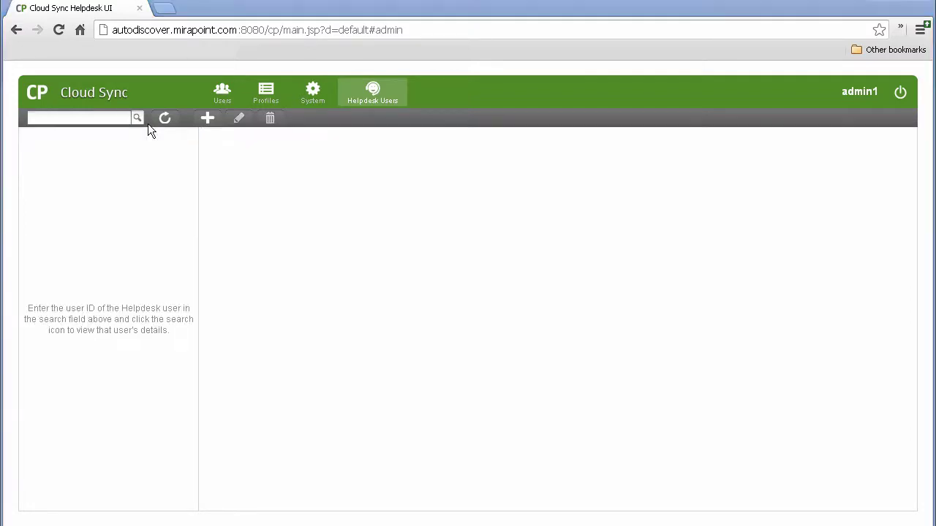
left_click(127, 118)
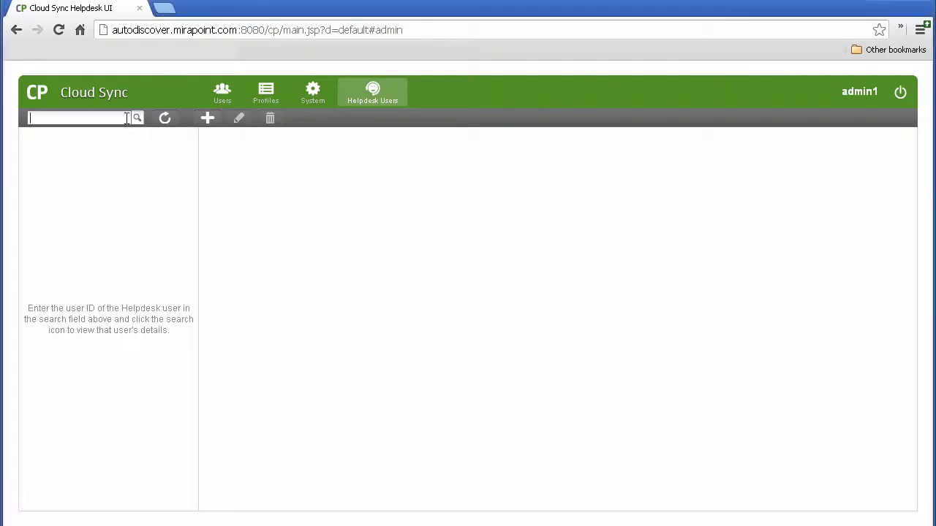
type("*")
key("Return")
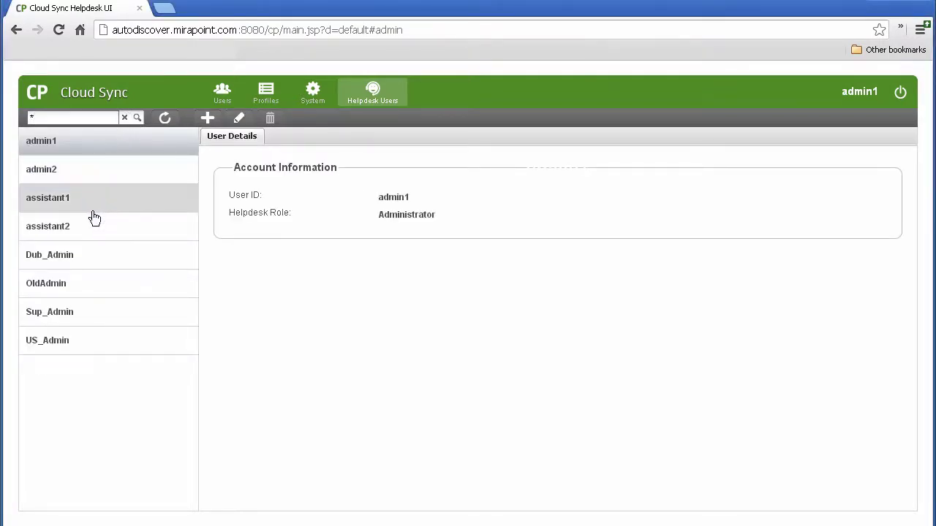
Step: Select the OldAdmin account and delete it, confirming Yes in the Delete User dialog
left_click(95, 280)
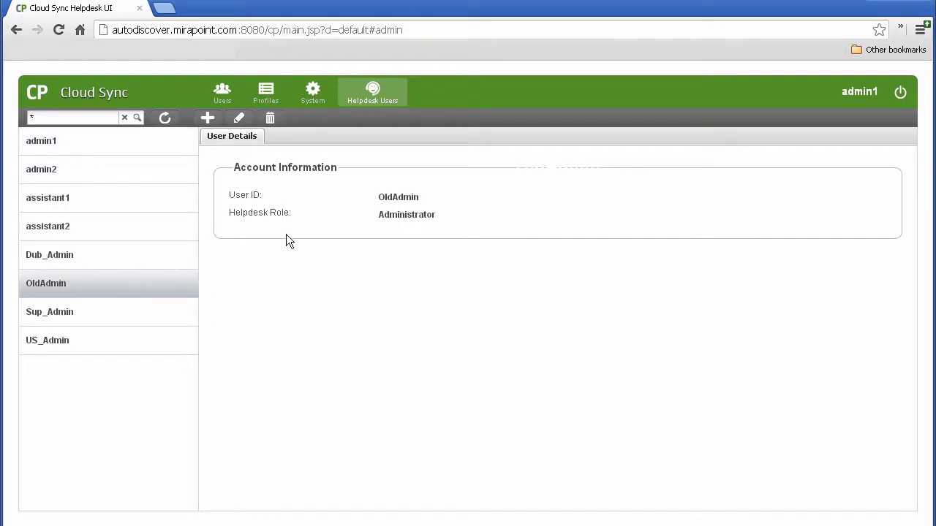
left_click(272, 123)
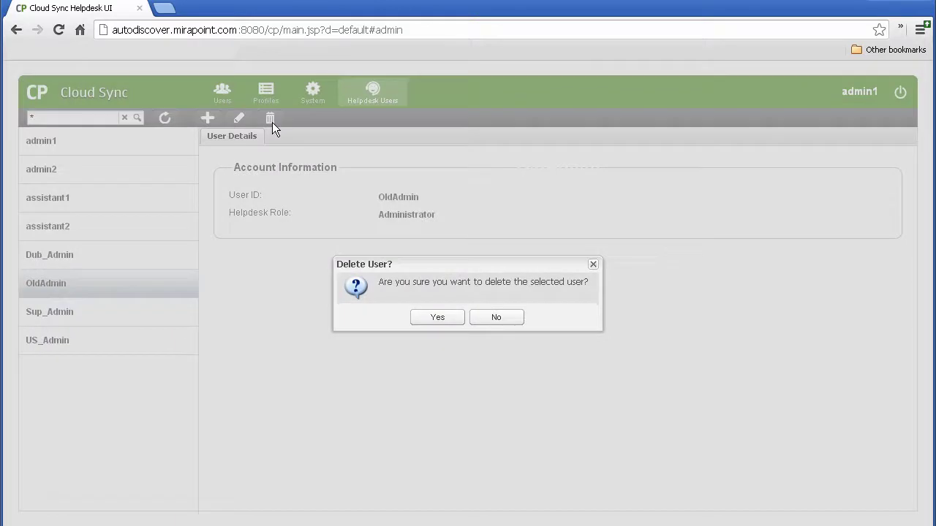
left_click(441, 320)
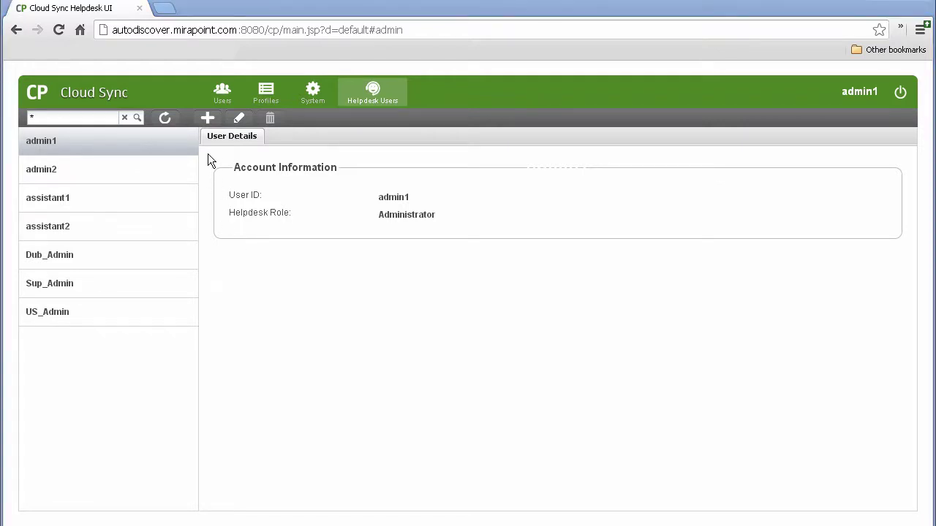
Step: Add a new helpdesk user 'NewAdmin', entering and confirming the account password
left_click(208, 121)
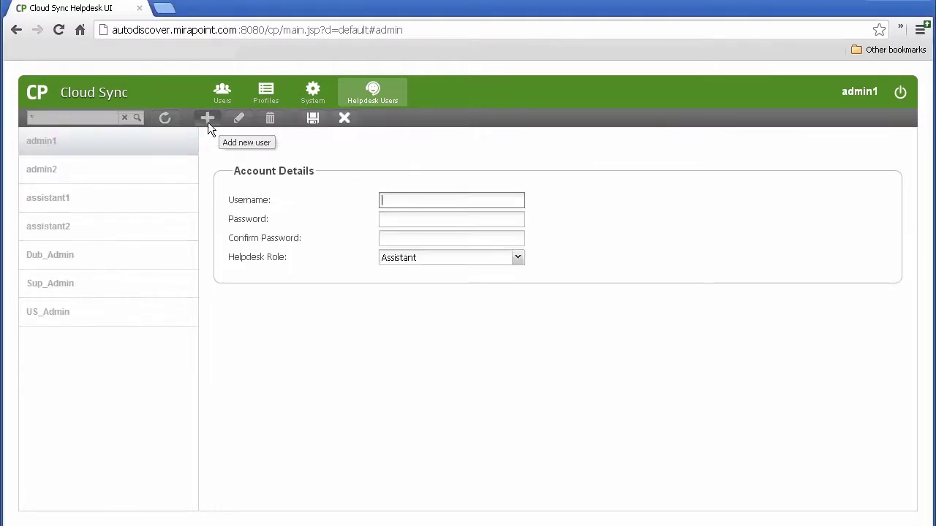
type("NewAdmin")
key("Tab")
type("password")
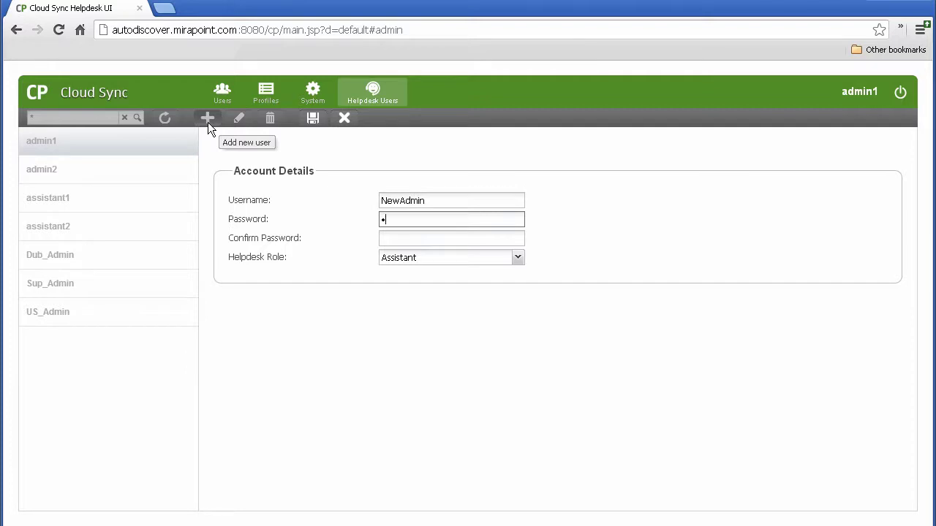
key("Tab")
type("password")
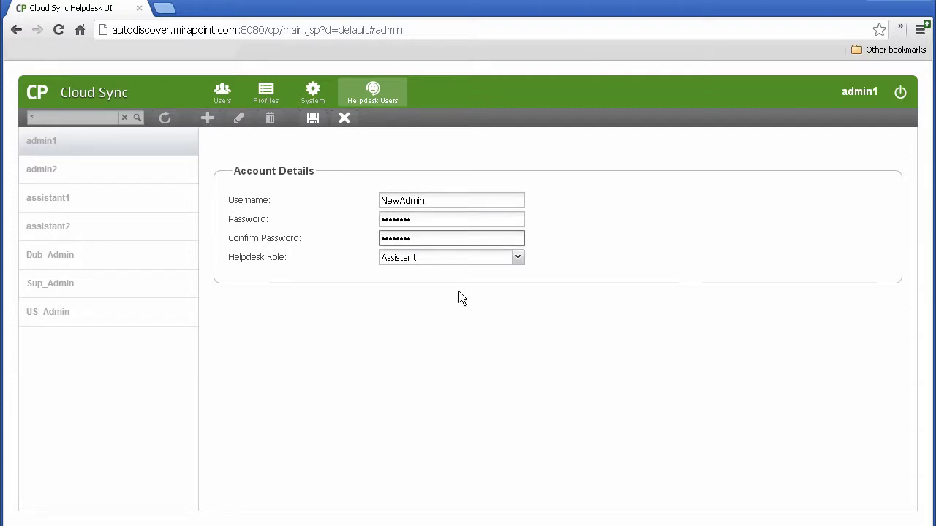
Step: Give the user the Administrator role, save it, and log out confirming Yes
left_click(447, 262)
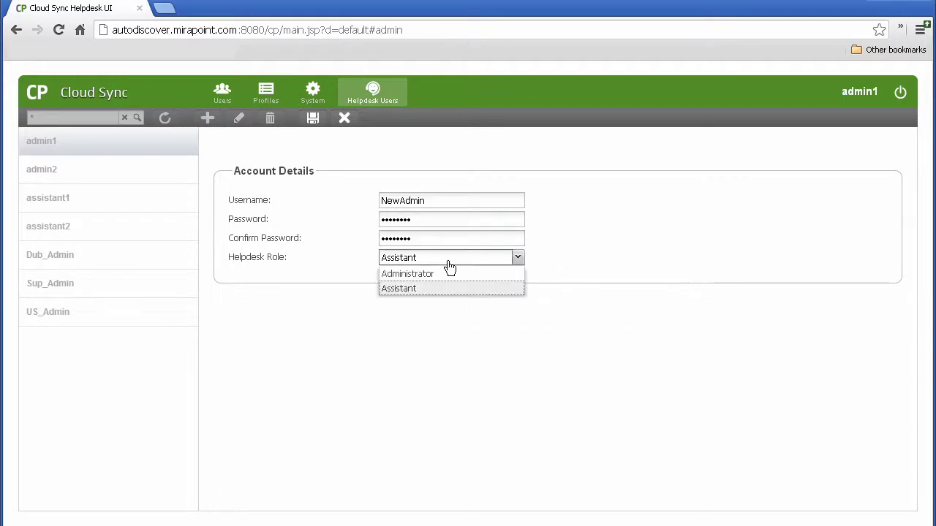
left_click(446, 272)
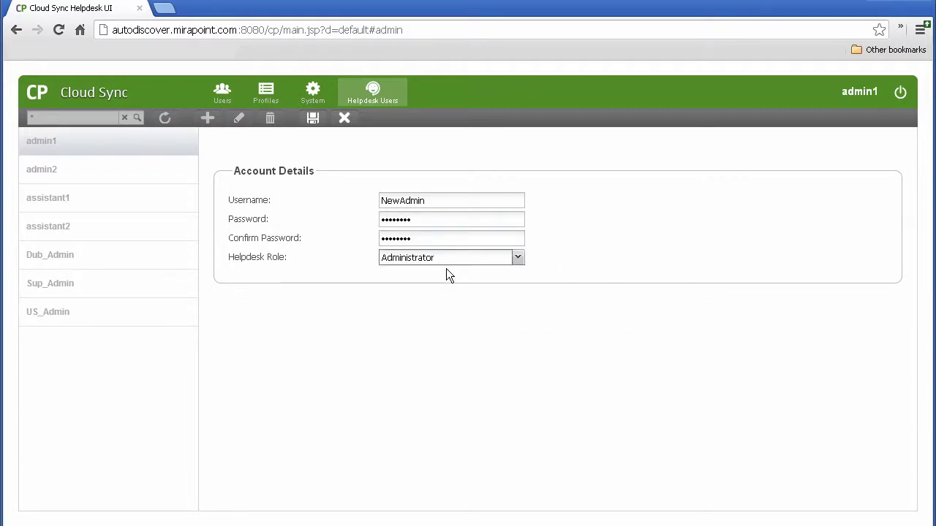
left_click(312, 118)
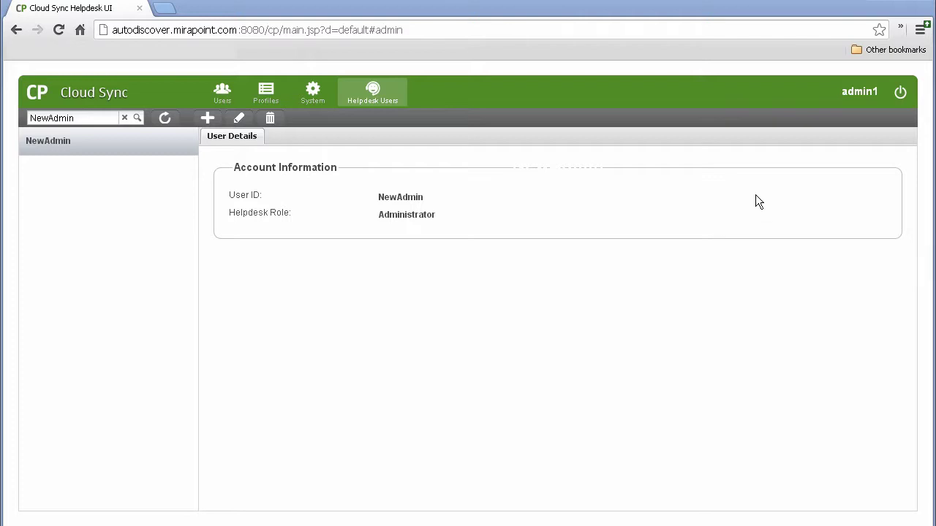
left_click(900, 91)
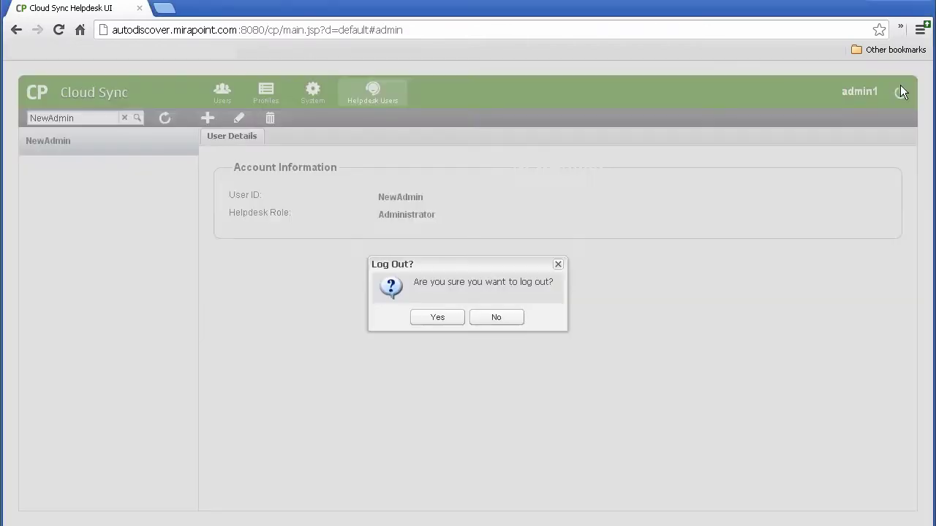
left_click(456, 321)
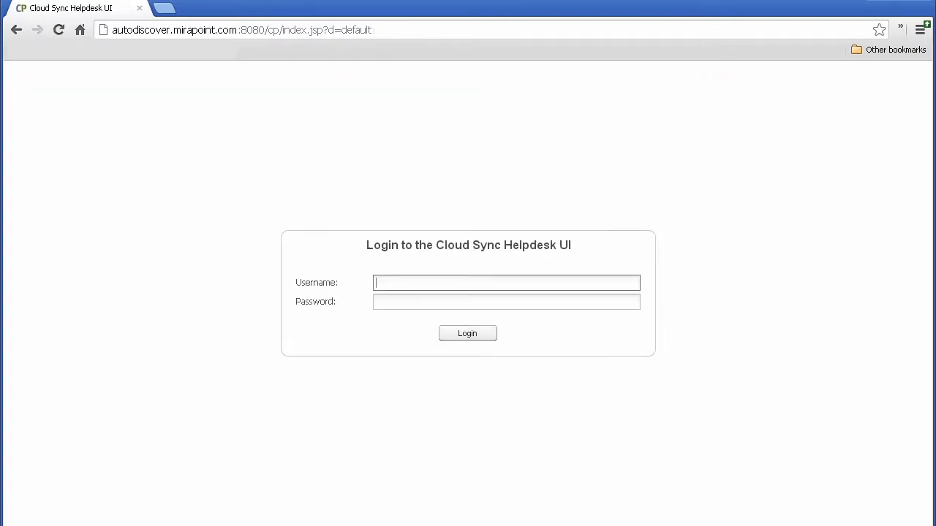